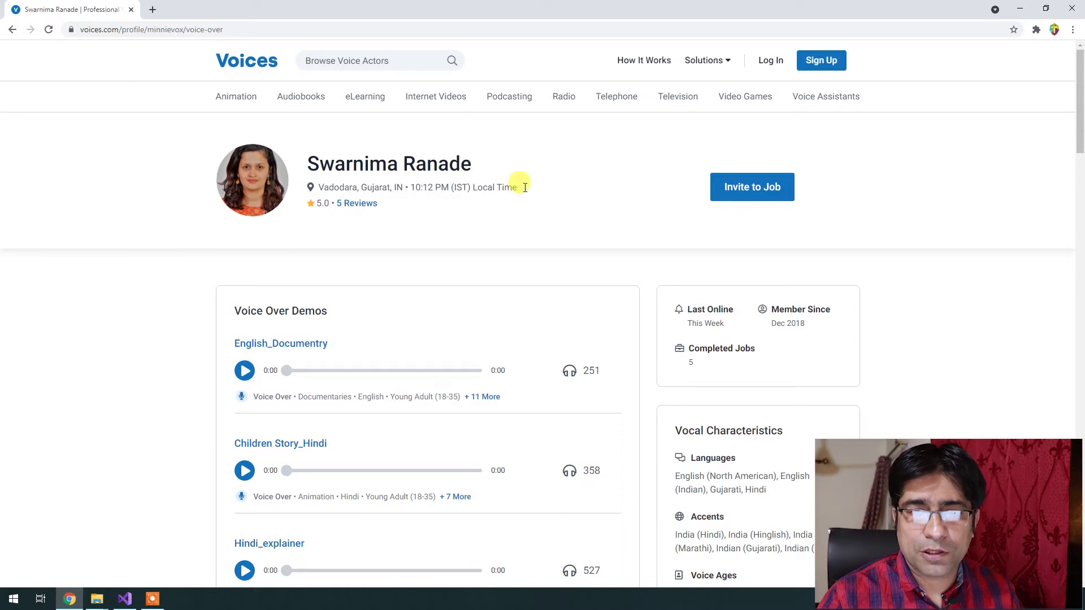
# Leave the sample voice actor's profile and return to the Voices homepage.
pyautogui.click(217, 60)
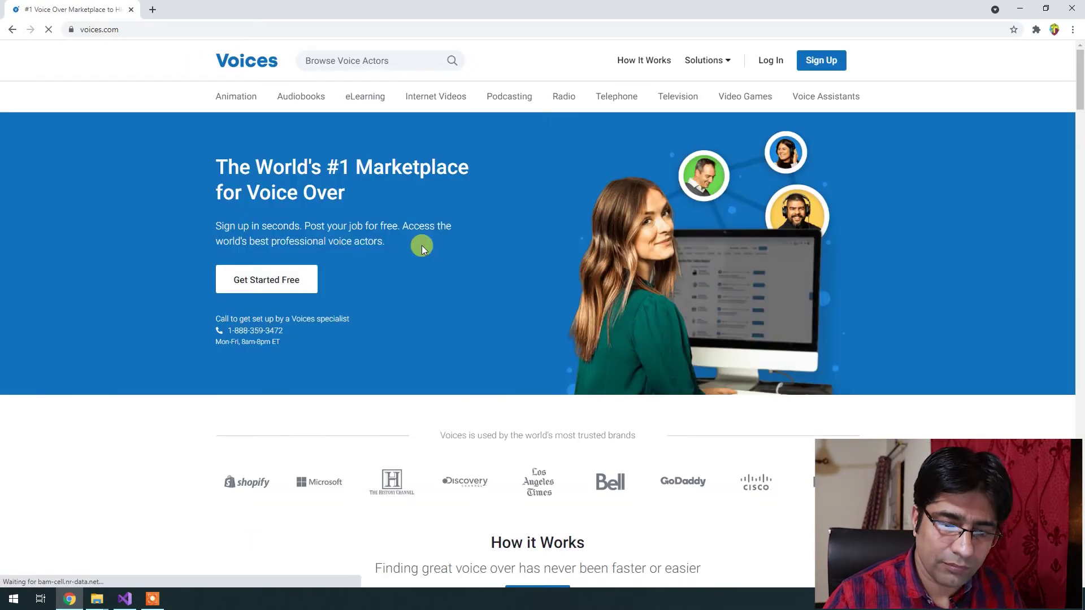
# Start a new Voices sign-up and choose to find work as a talent.
pyautogui.scroll(-5, 422, 245)
pyautogui.scroll(5, 422, 245)
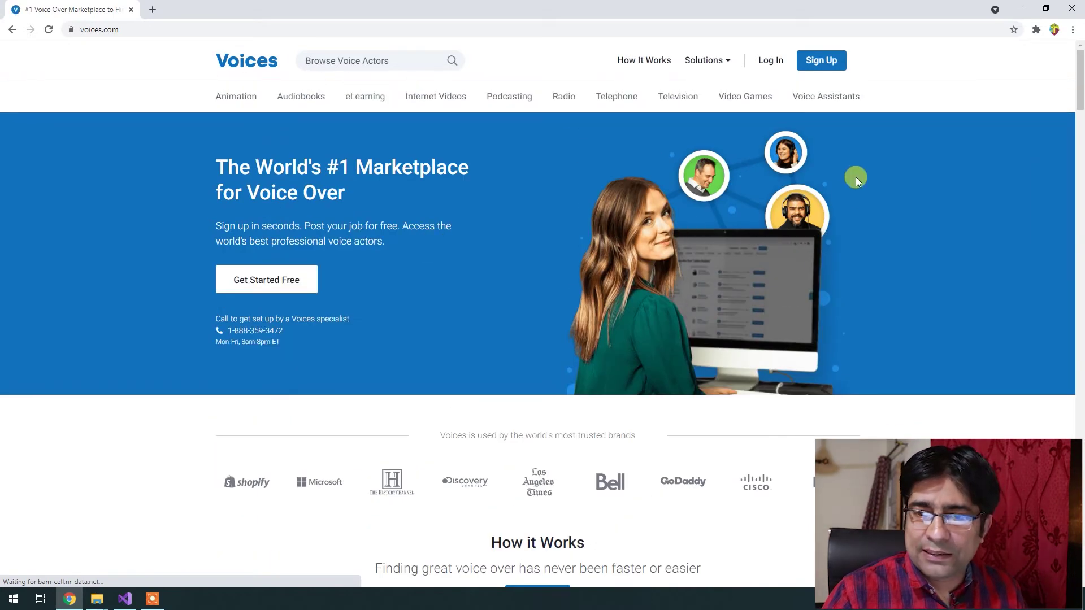
pyautogui.click(828, 56)
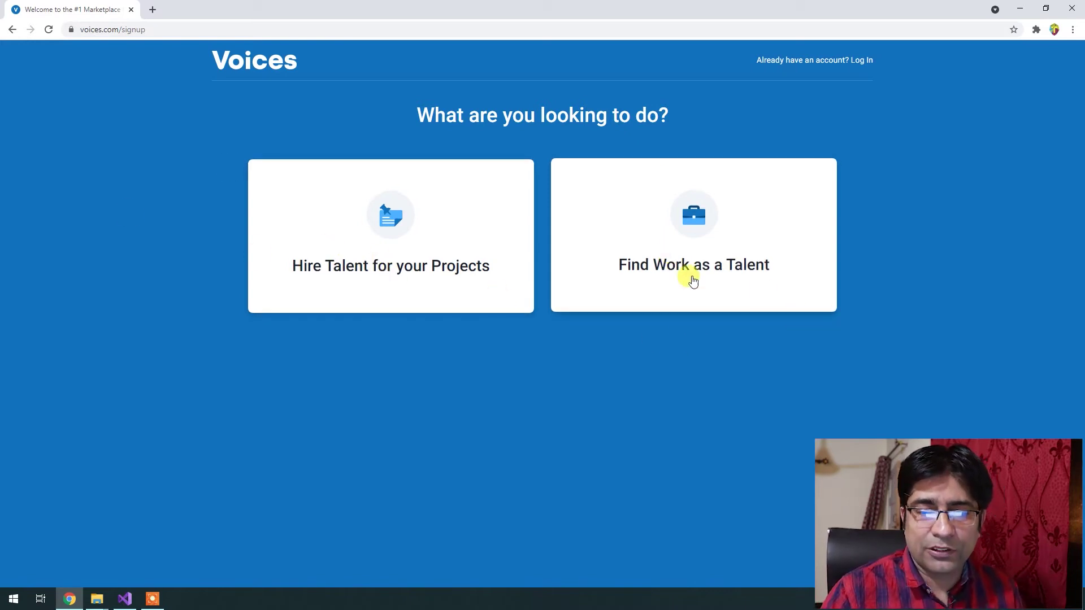
pyautogui.click(746, 277)
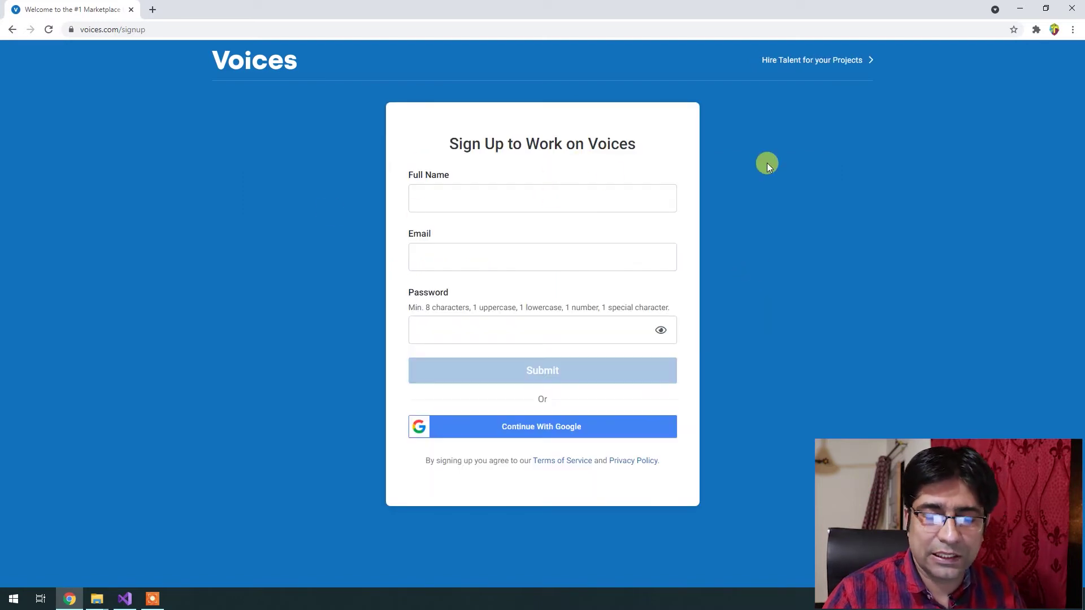
# Enter the full name, email address and password, then submit the sign-up form.
pyautogui.click(461, 202)
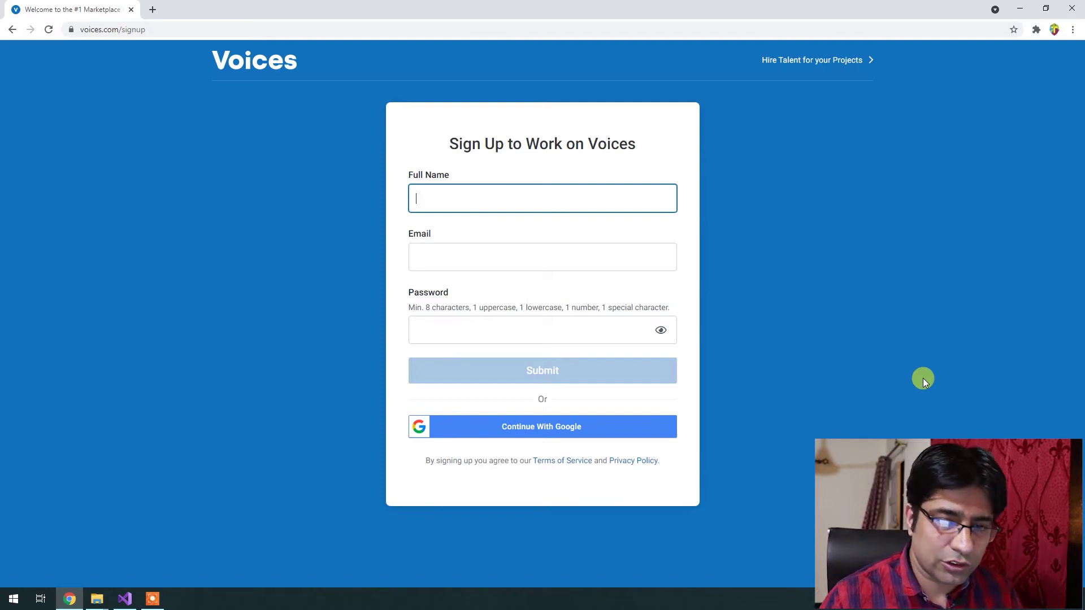
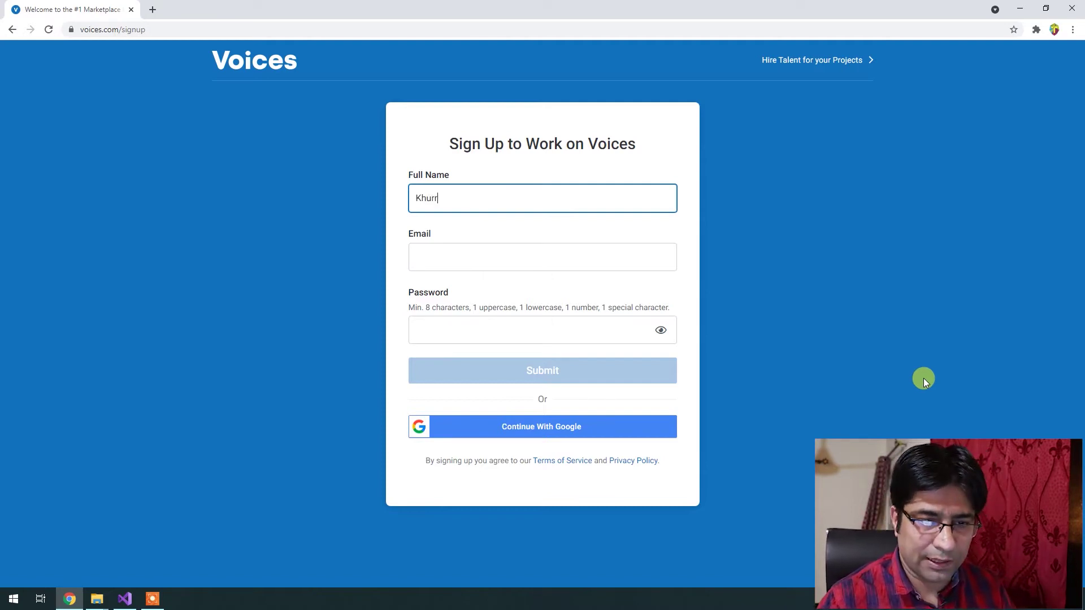
pyautogui.press('Tab')
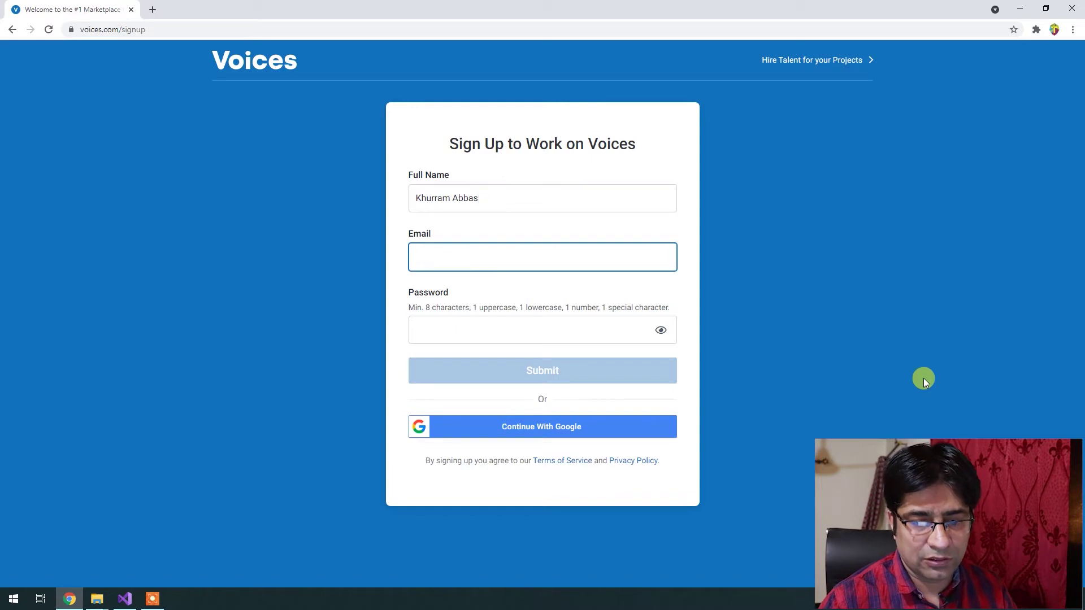
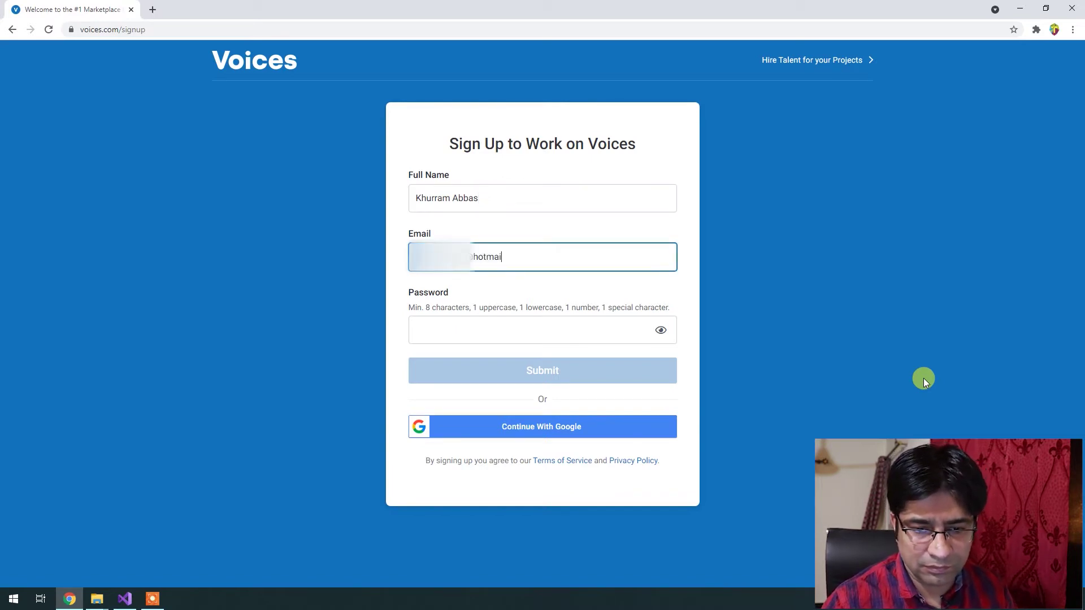
pyautogui.press('Tab')
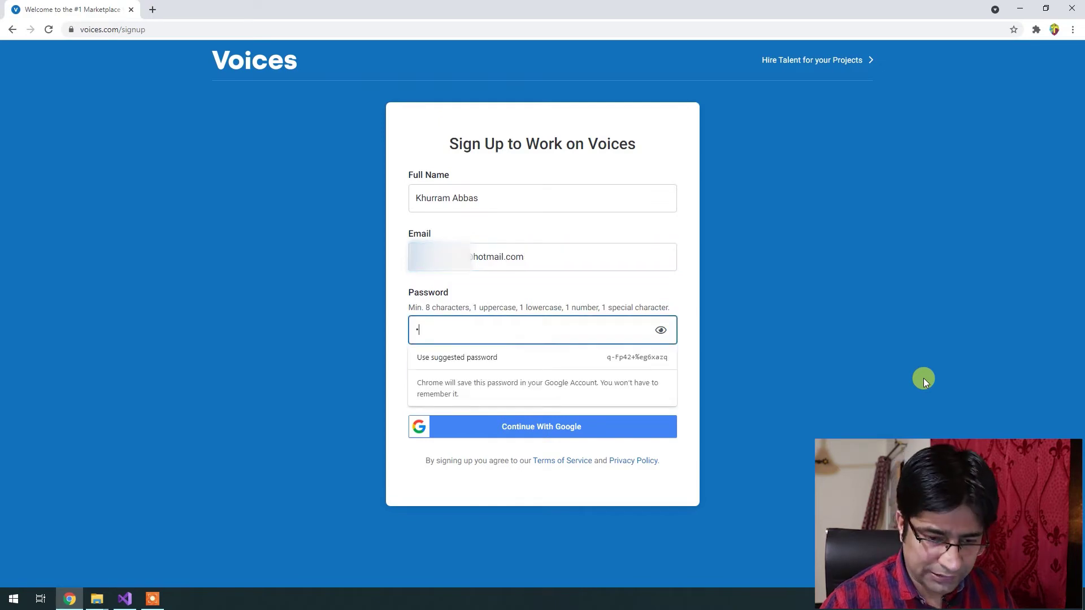
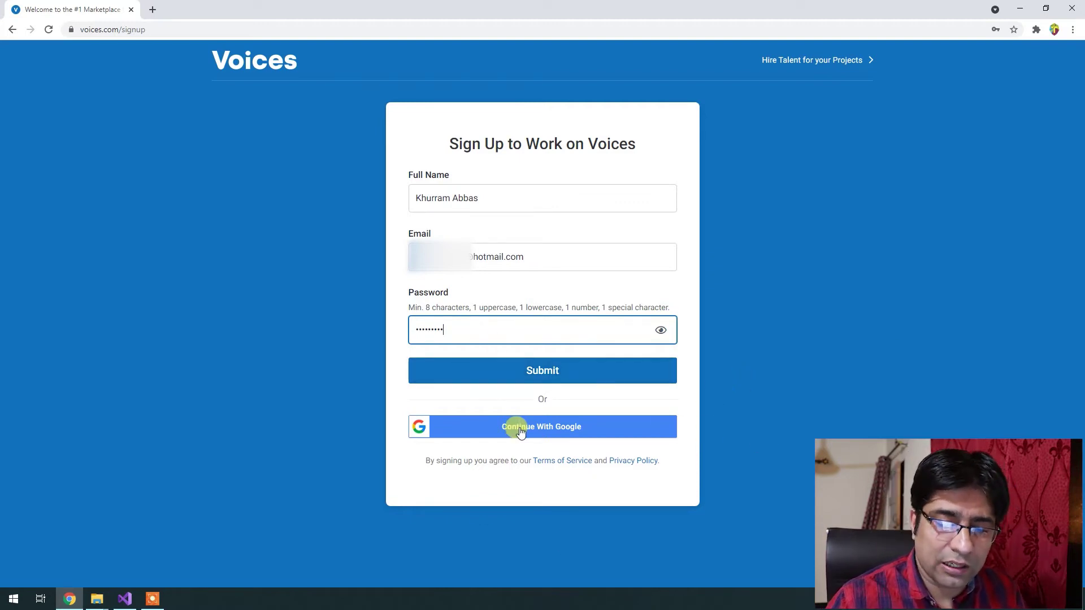
pyautogui.click(541, 370)
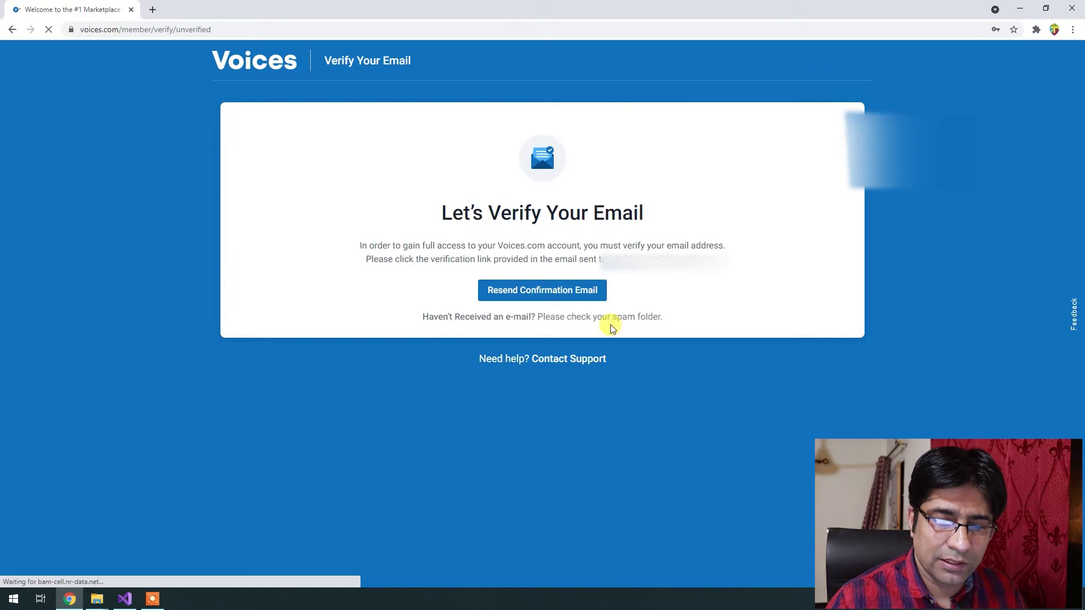
# Decline saving the password, follow the Voices verification link, and close the old tabs.
pyautogui.click(995, 213)
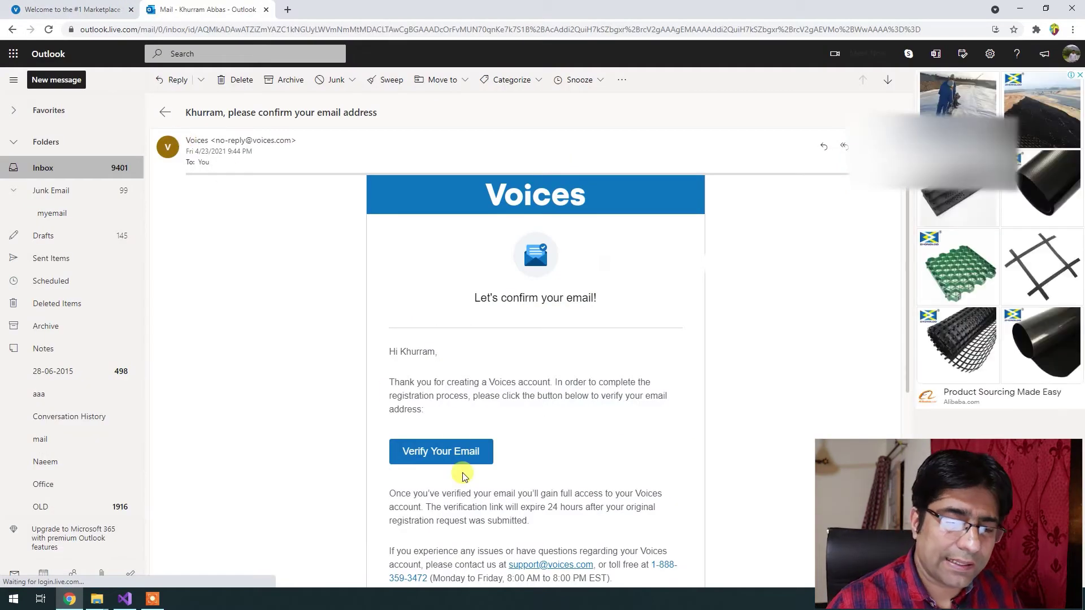
pyautogui.scroll(-1, 599, 325)
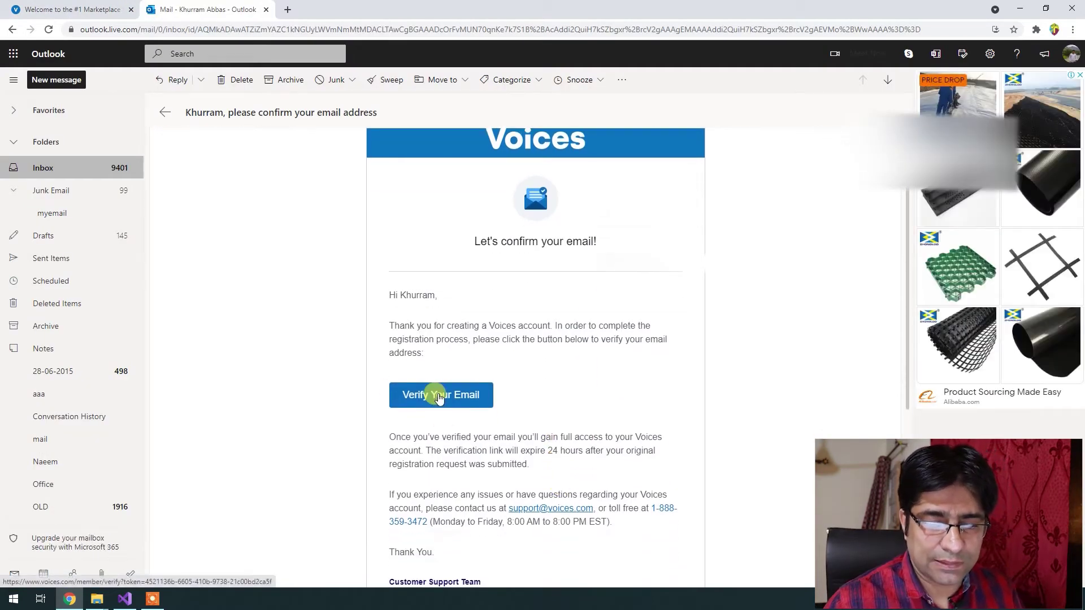
pyautogui.click(440, 398)
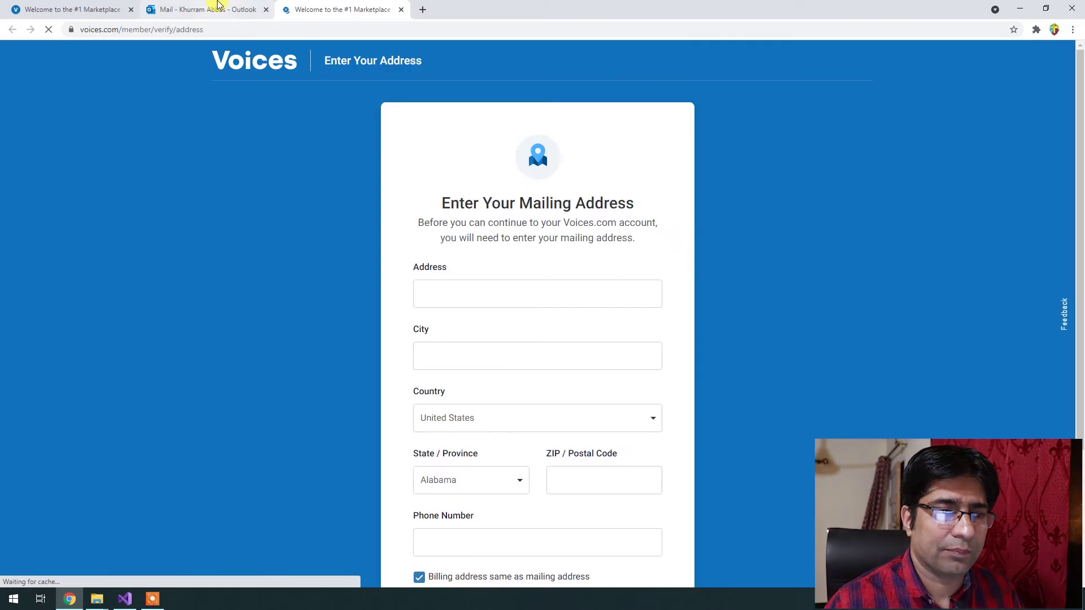
pyautogui.middleClick(213, 7)
pyautogui.middleClick(85, 7)
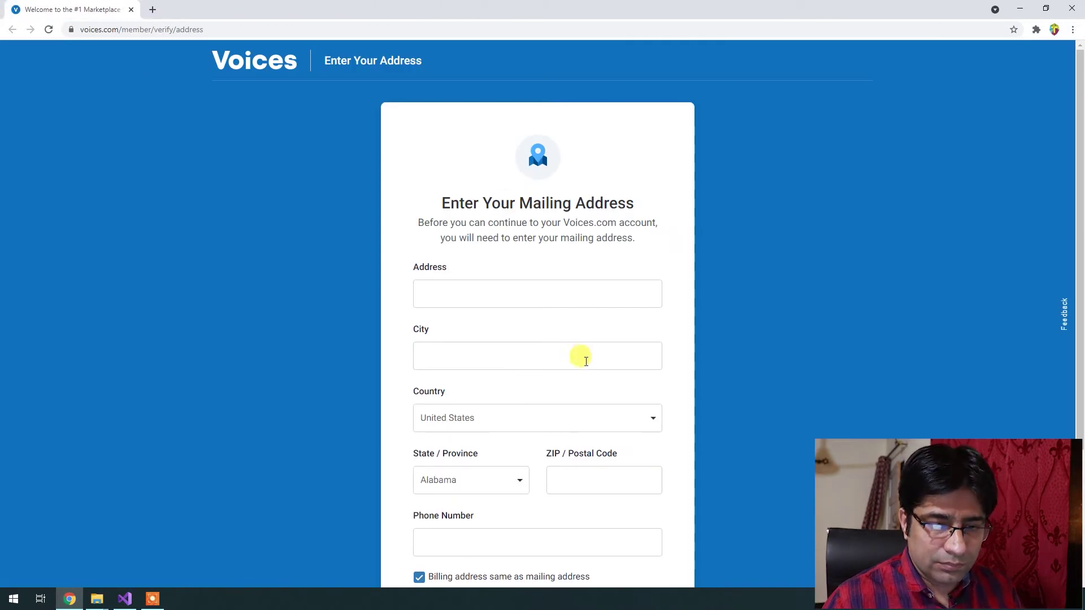
# Fill in the street address and city, with Pakistan as country and Islamabad as province.
pyautogui.click(500, 302)
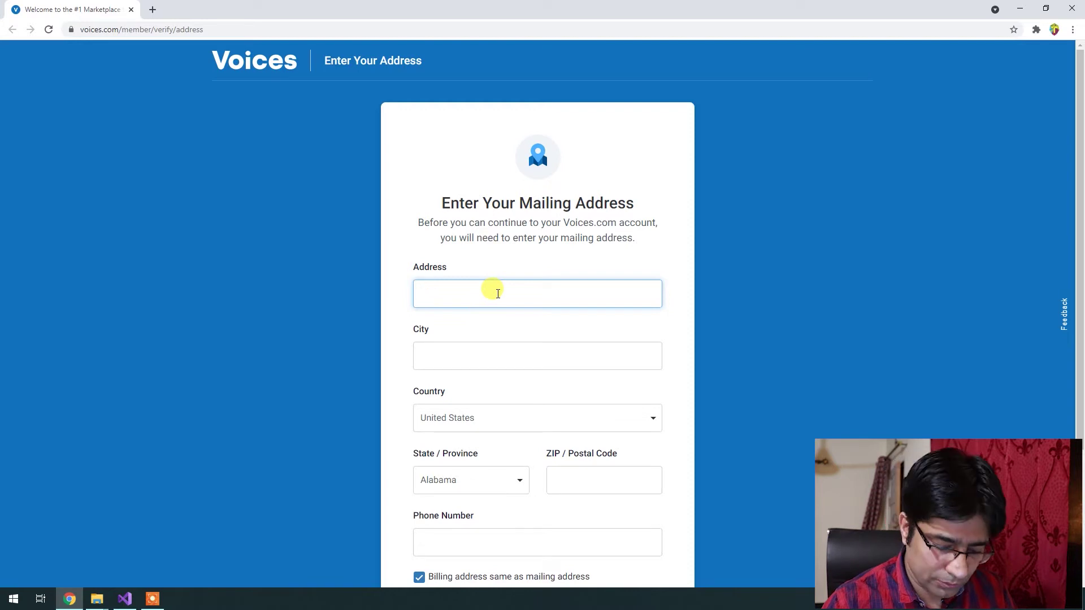
pyautogui.write('ad')
pyautogui.press('Tab')
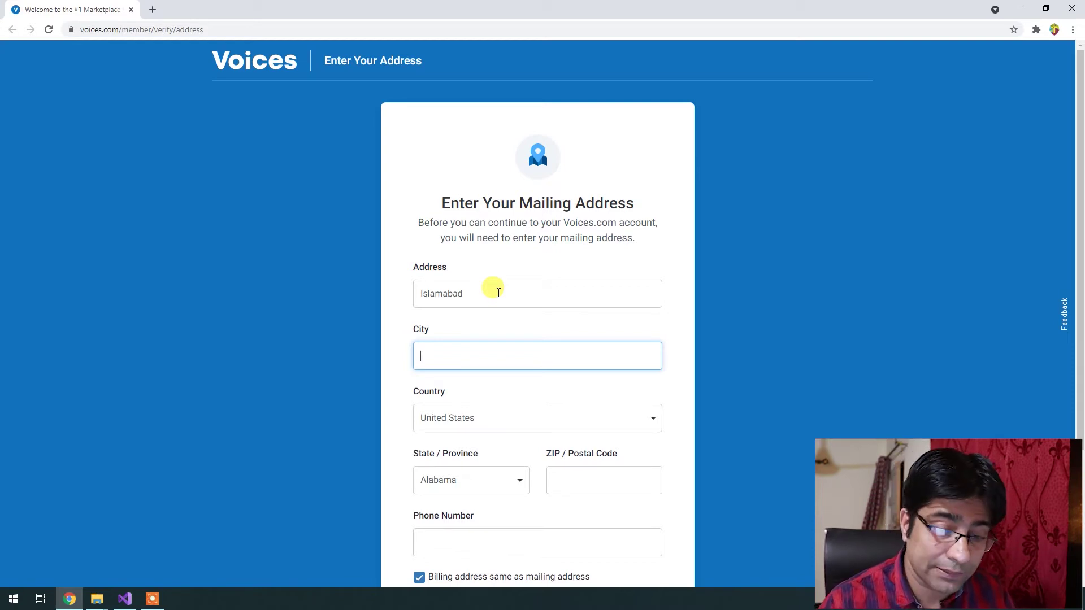
pyautogui.press('Tab')
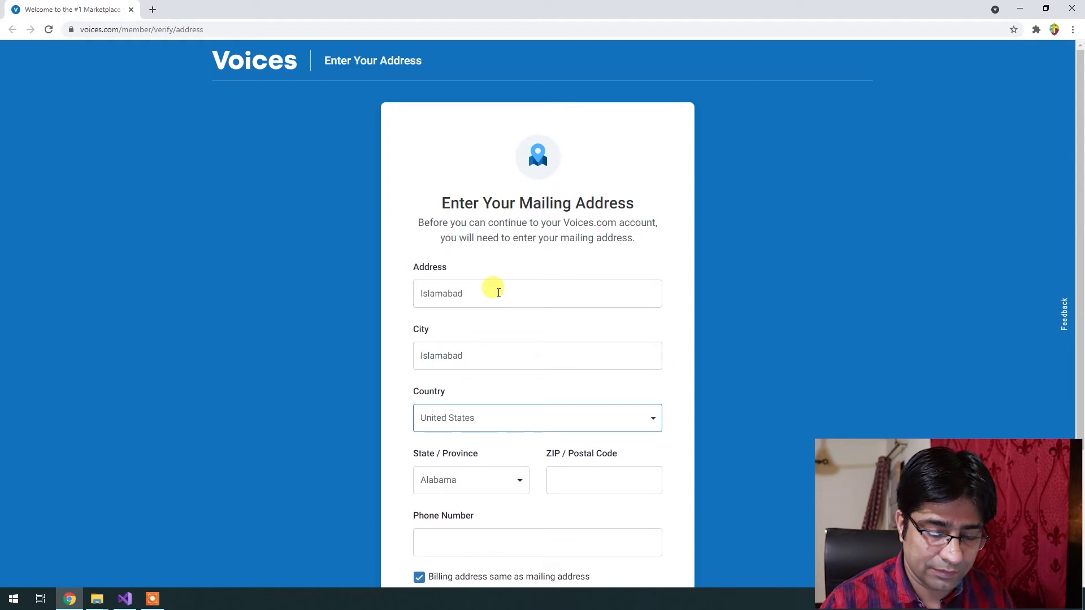
pyautogui.press('Return')
pyautogui.write('pakistan')
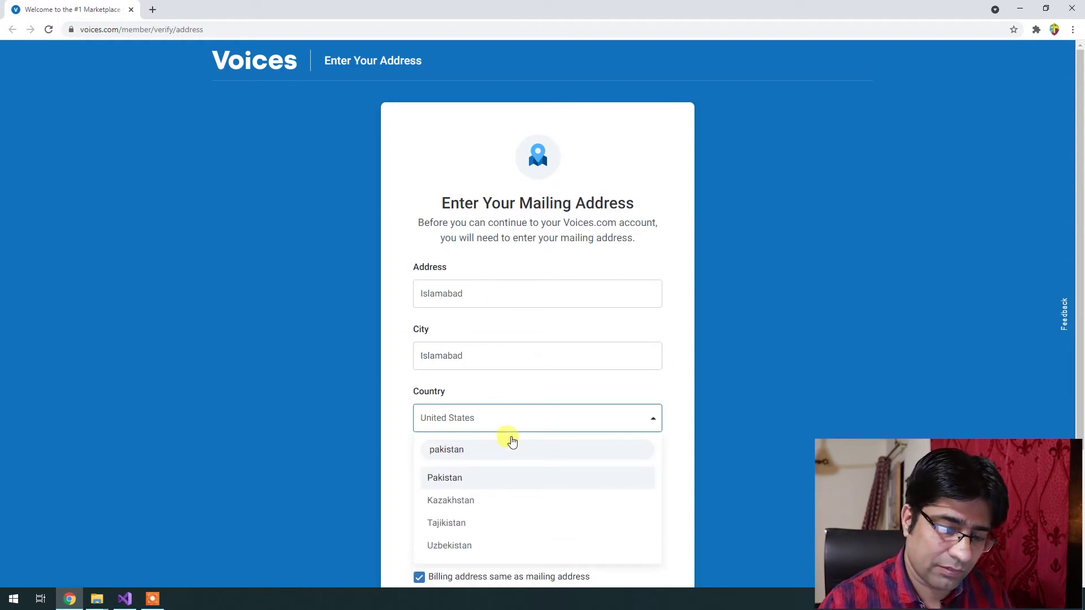
pyautogui.click(453, 475)
pyautogui.scroll(-3, 454, 474)
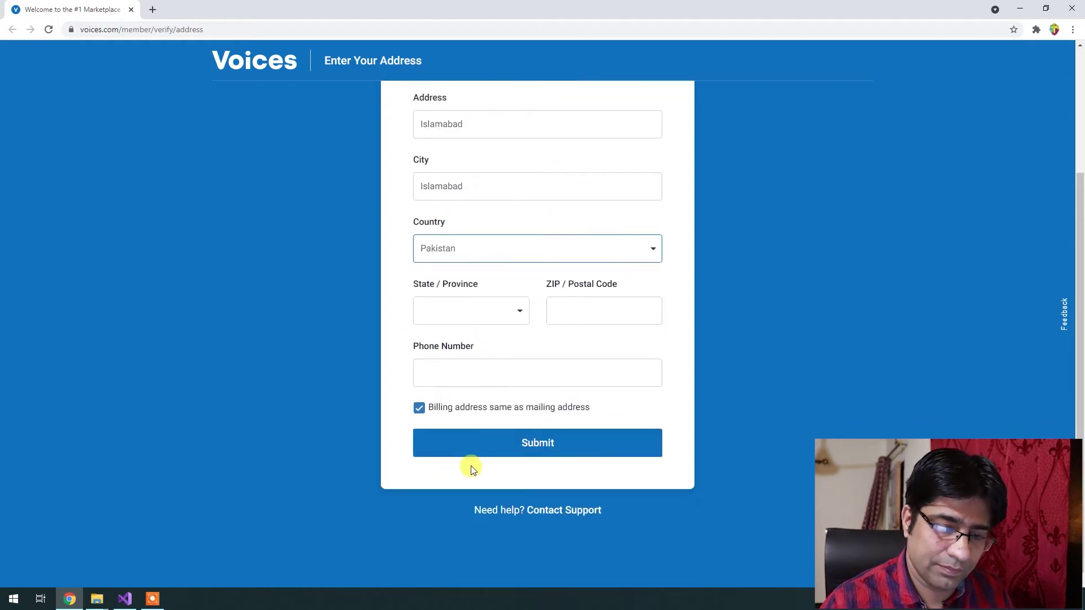
pyautogui.click(453, 311)
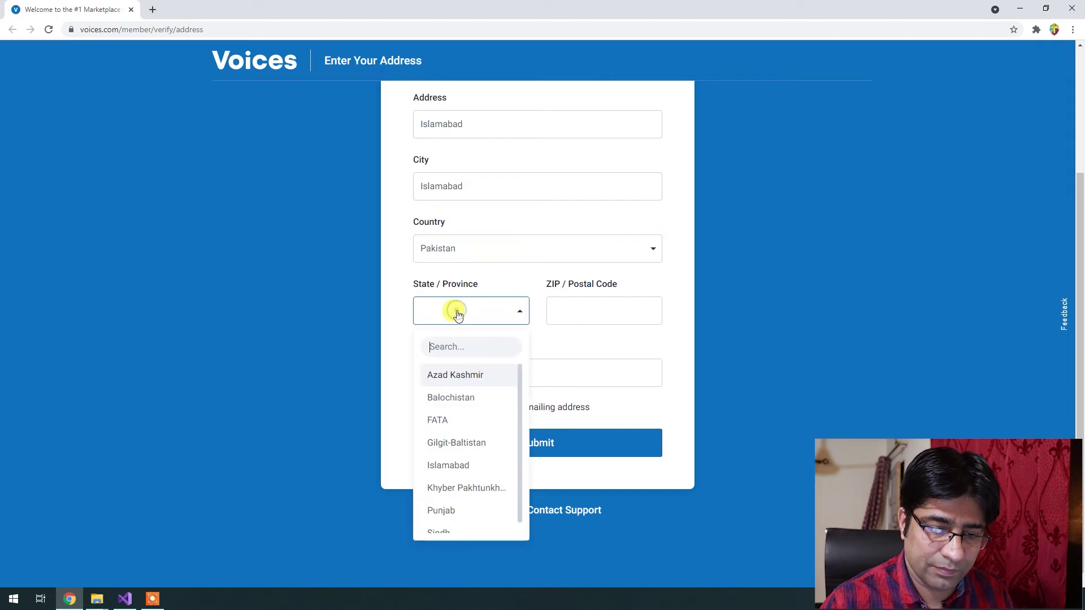
pyautogui.click(455, 470)
# Enter the postal code and phone number, then submit the mailing address.
pyautogui.click(593, 311)
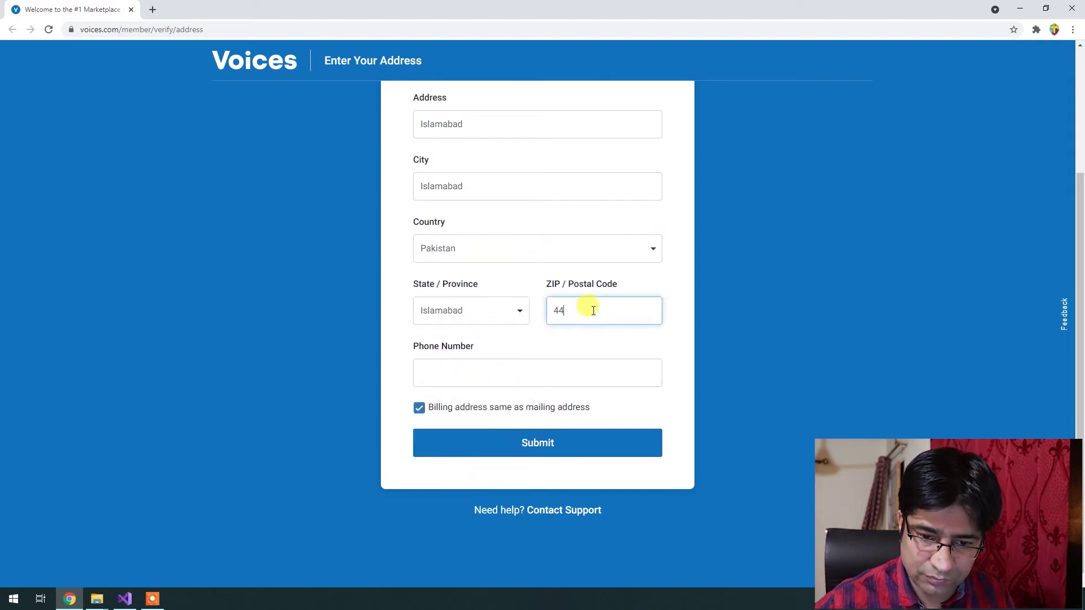
pyautogui.press('Tab')
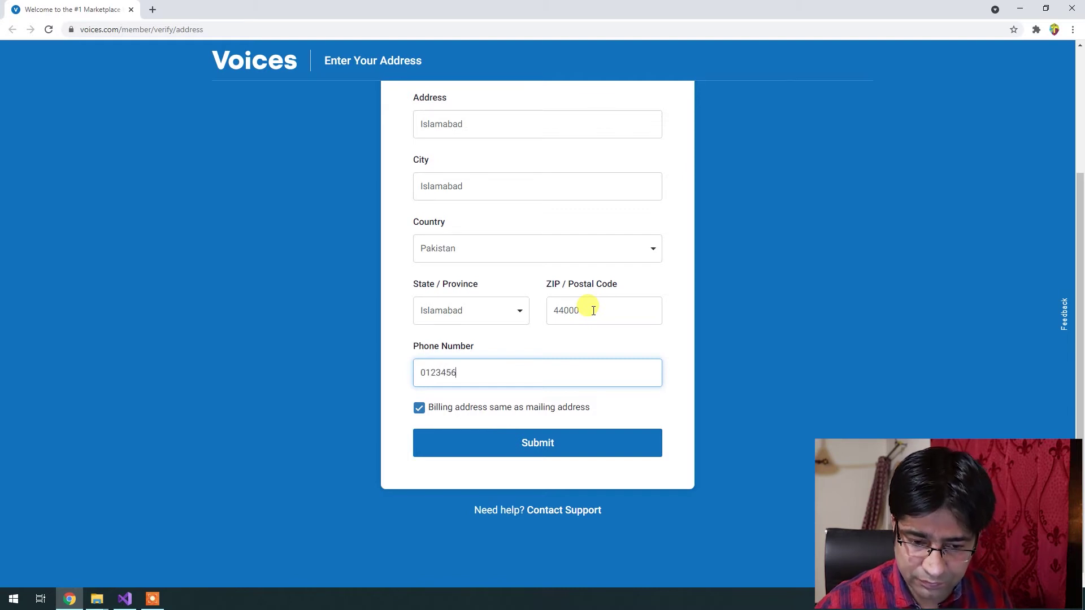
pyautogui.write('0123456789')
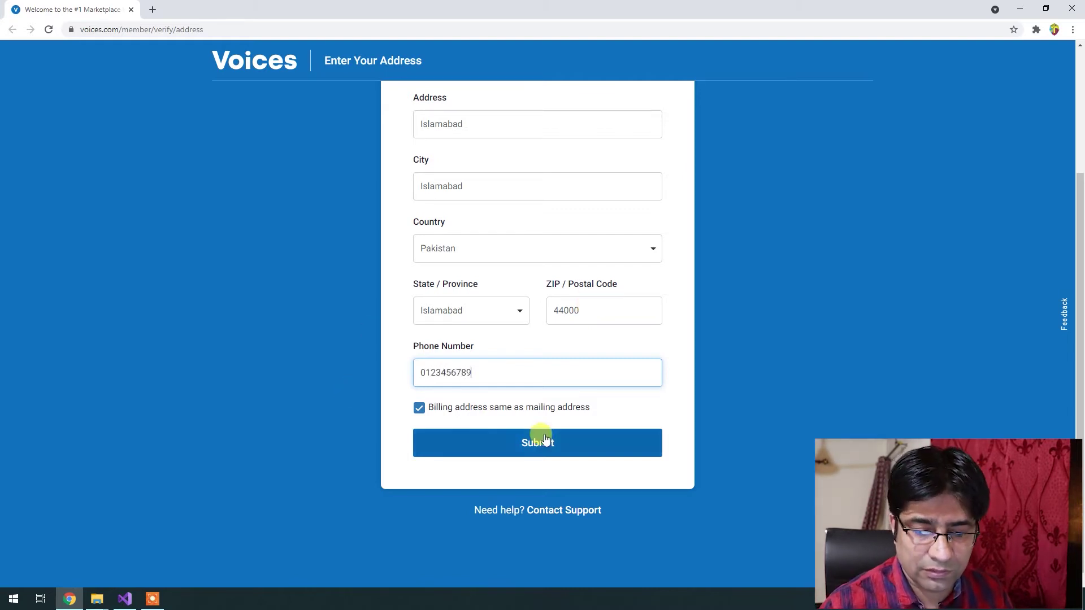
pyautogui.moveTo(436, 373); pyautogui.dragTo(485, 371)
pyautogui.click(557, 375)
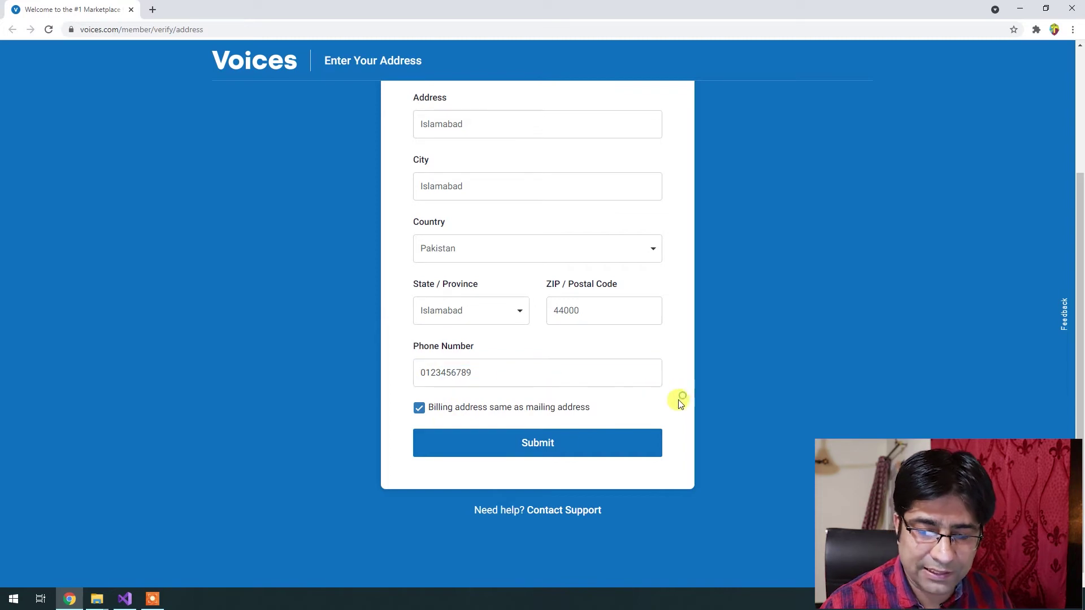
pyautogui.click(496, 445)
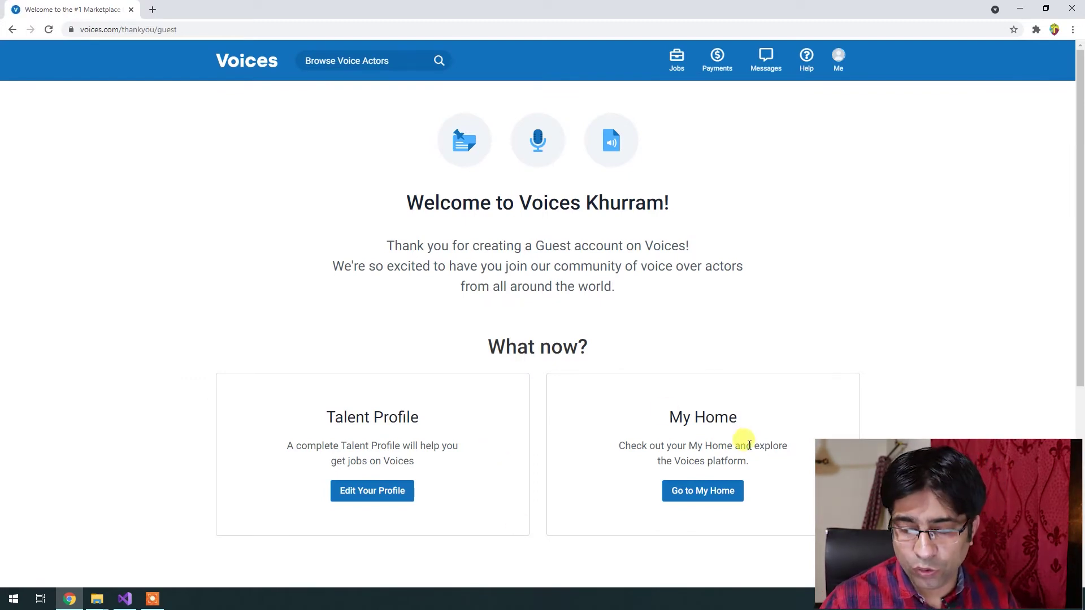
# Go to the talent dashboard and open the profile editing page, skipping the tour.
pyautogui.click(704, 491)
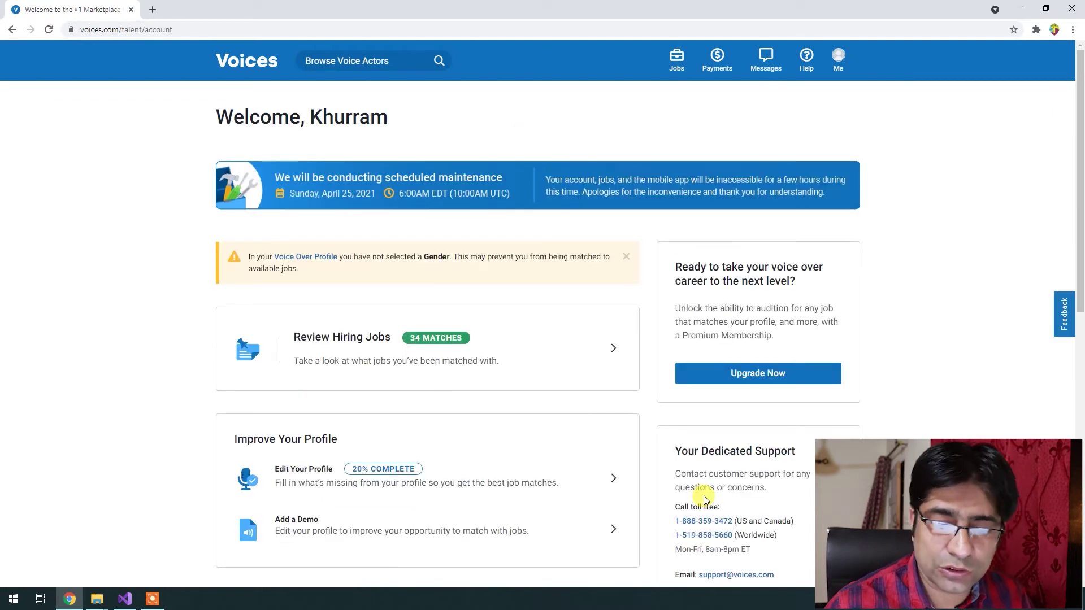
pyautogui.scroll(-1, 395, 451)
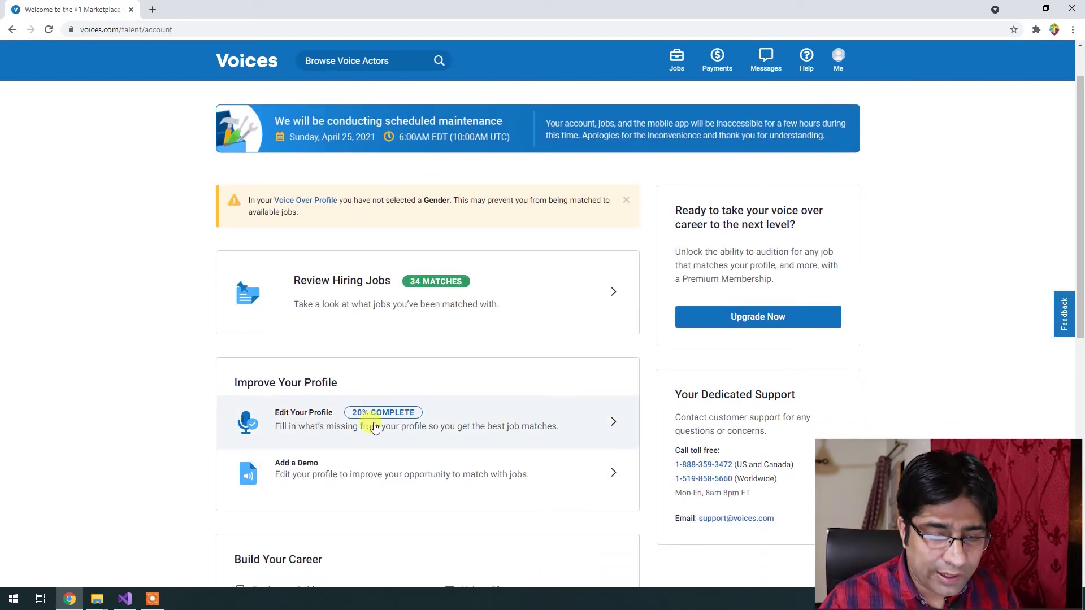
pyautogui.click(449, 419)
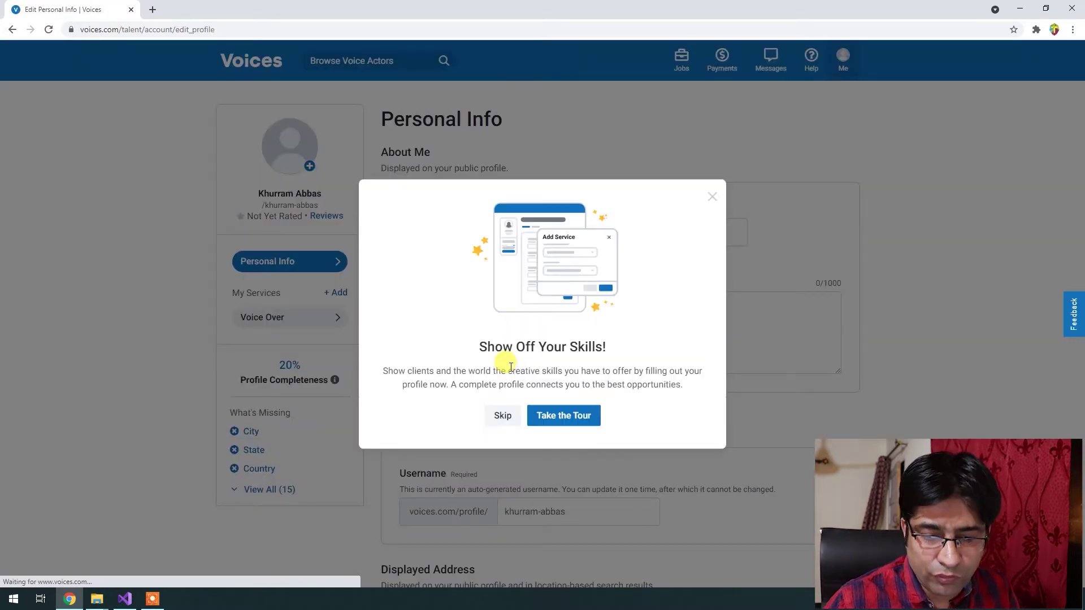
pyautogui.click(502, 415)
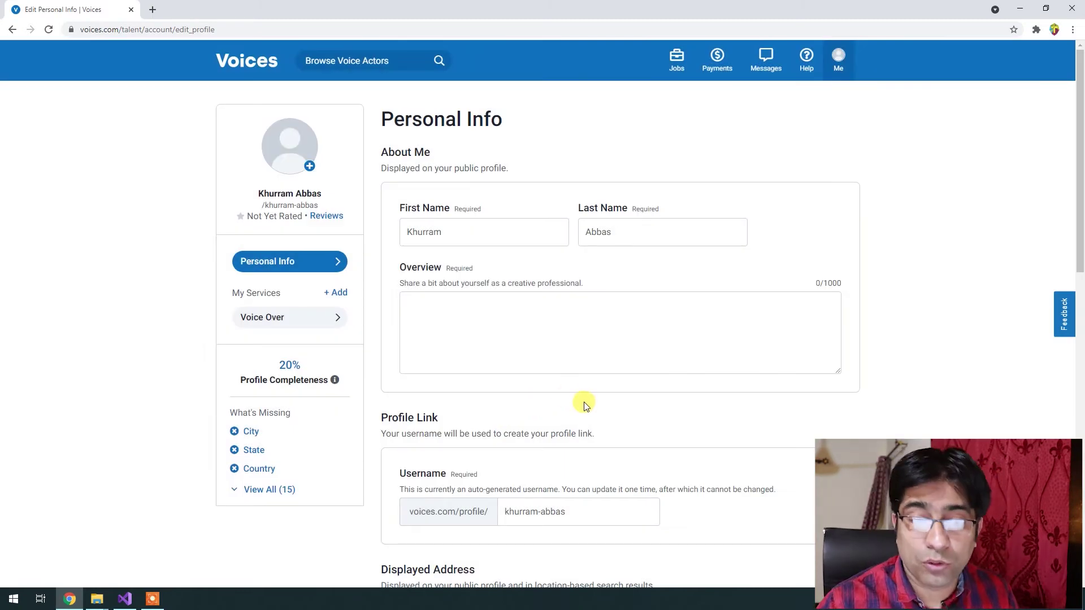
# Review the Personal Info page and its Overview section, then return to the Welcome dashboard.
pyautogui.scroll(-2, 520, 422)
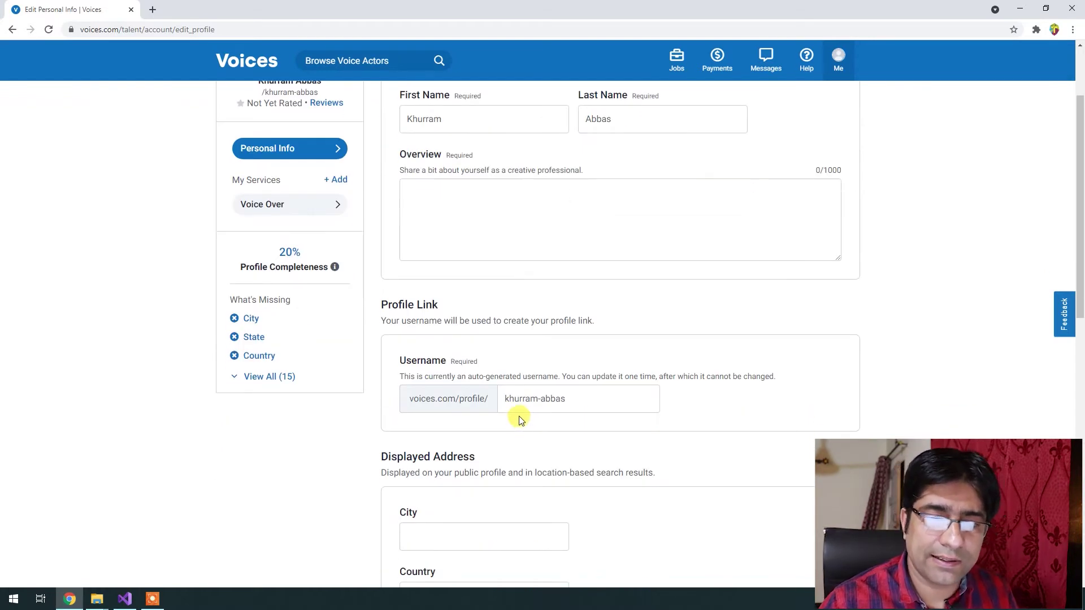
pyautogui.scroll(-1, 517, 418)
pyautogui.scroll(2, 583, 416)
pyautogui.click(452, 250)
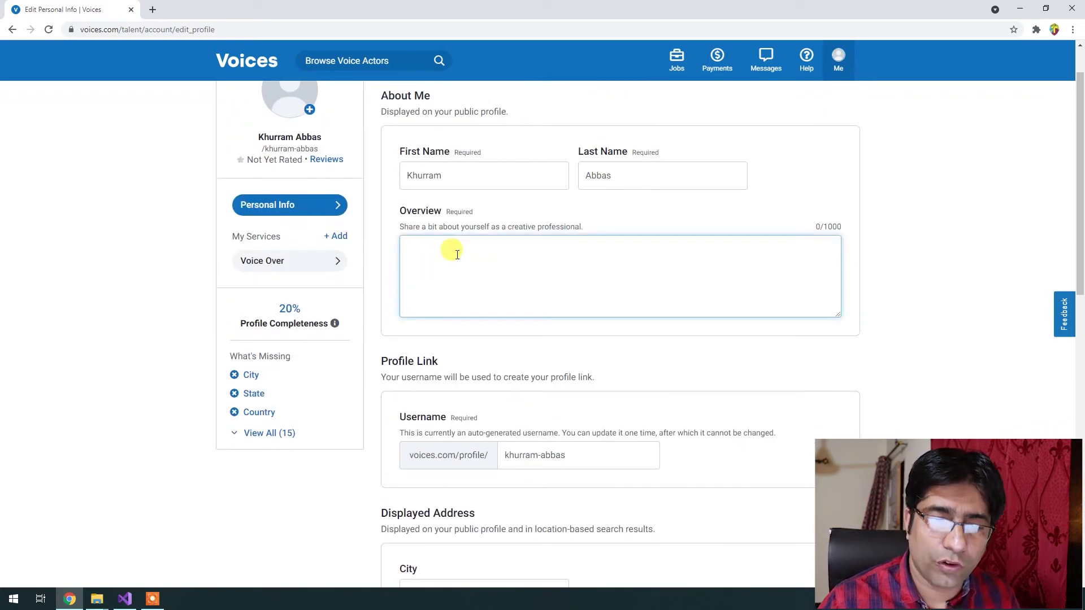
pyautogui.scroll(-6, 552, 382)
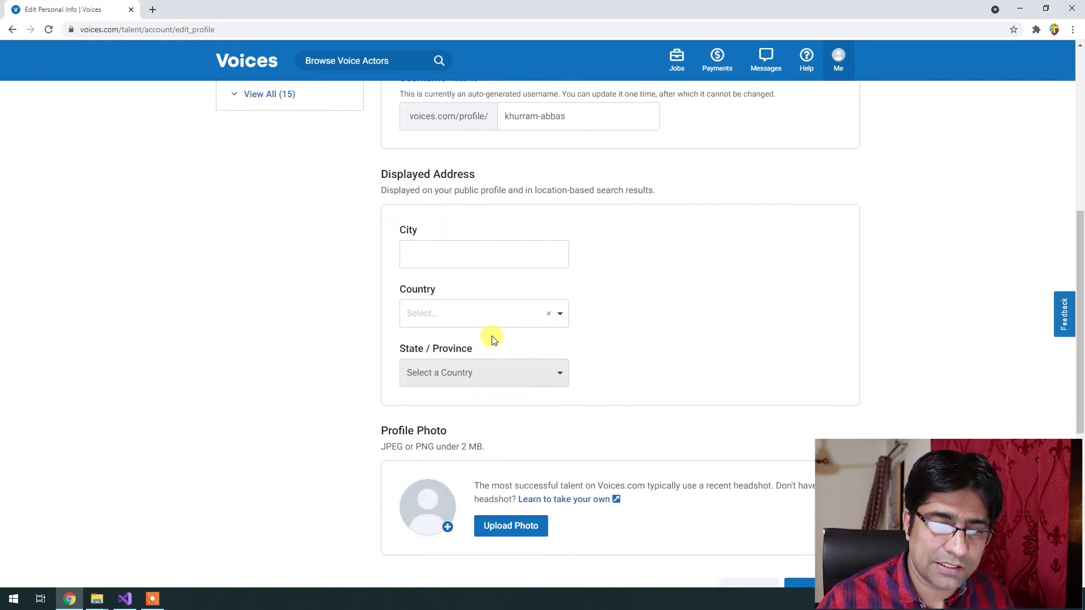
pyautogui.scroll(-5, 672, 438)
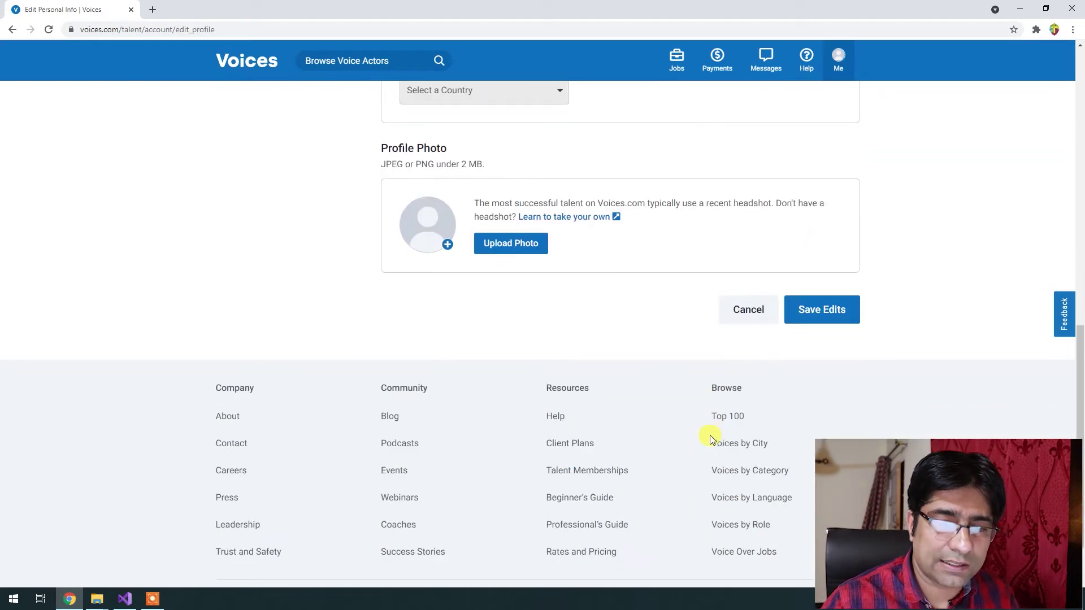
pyautogui.scroll(10, 627, 443)
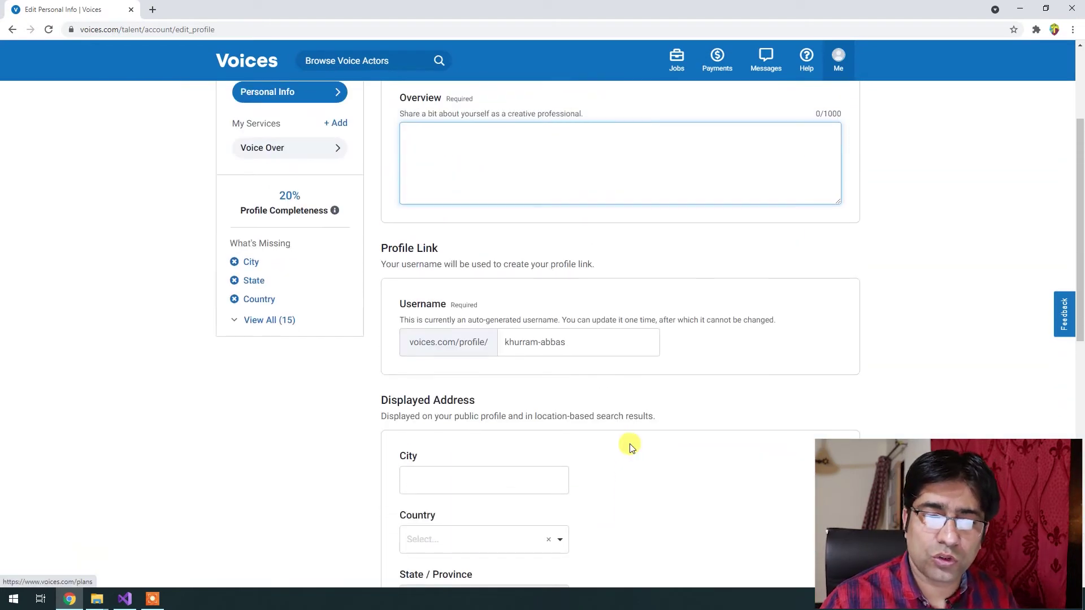
pyautogui.scroll(3, 632, 447)
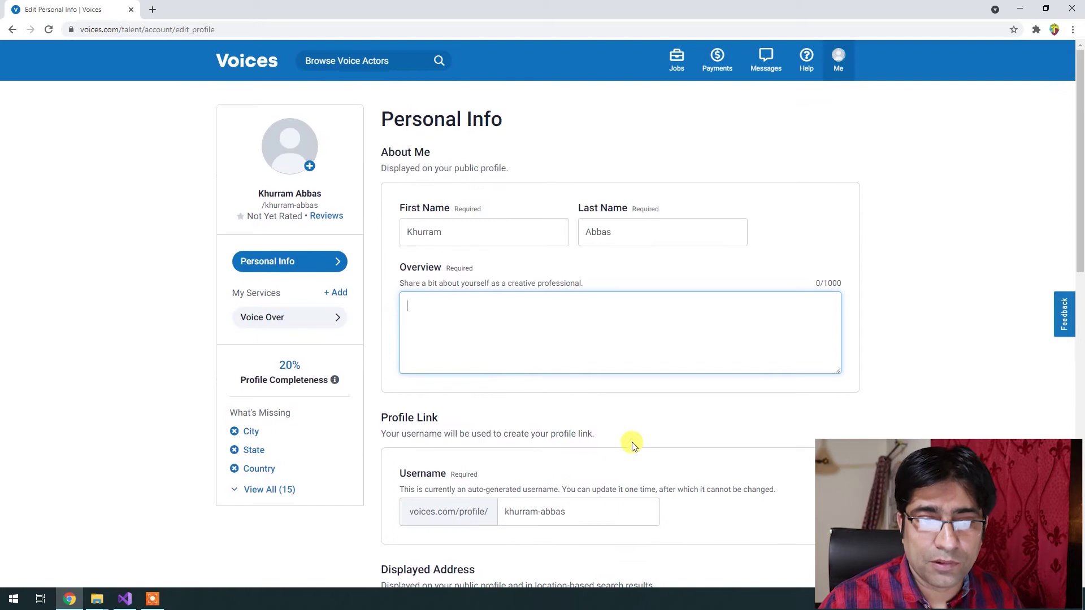
pyautogui.click(256, 67)
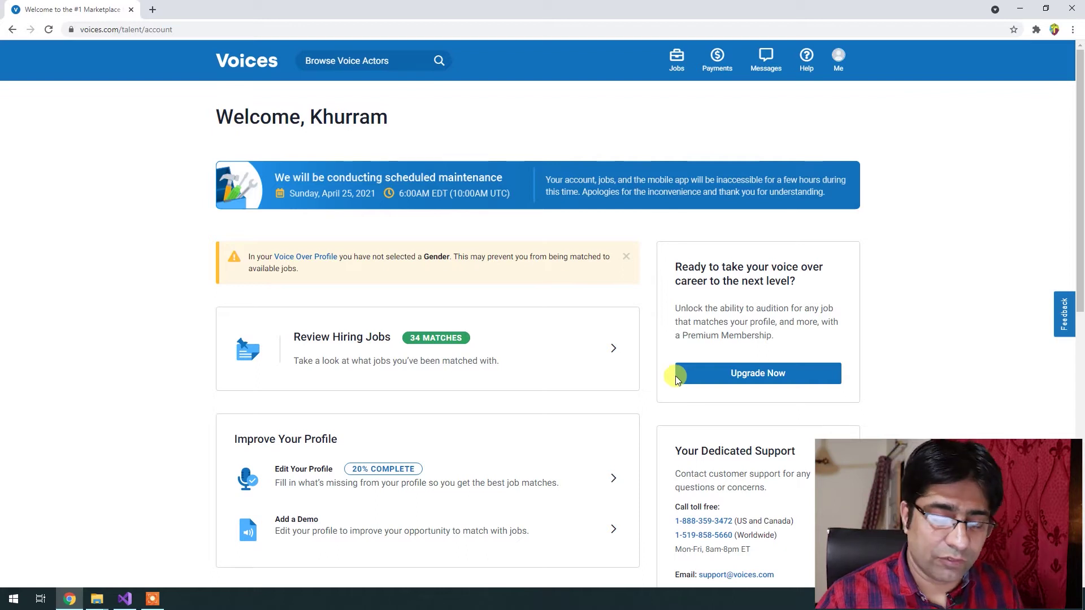
# Browse the job categories in the Jobs dropdown, then bring up the Payments menu.
pyautogui.scroll(-1, 676, 382)
pyautogui.scroll(1, 676, 375)
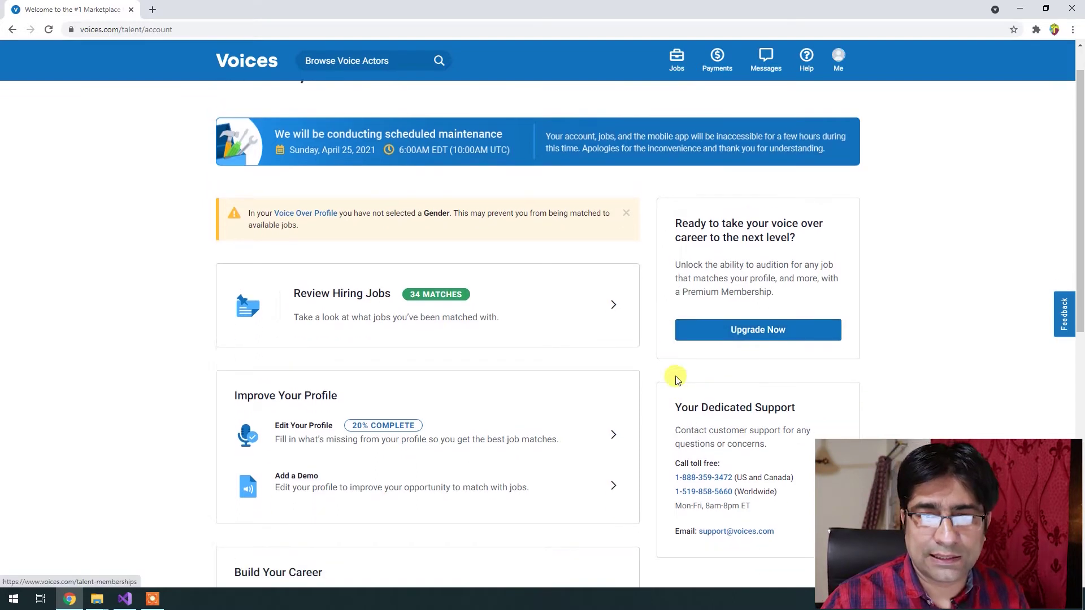
pyautogui.click(678, 67)
pyautogui.click(678, 67)
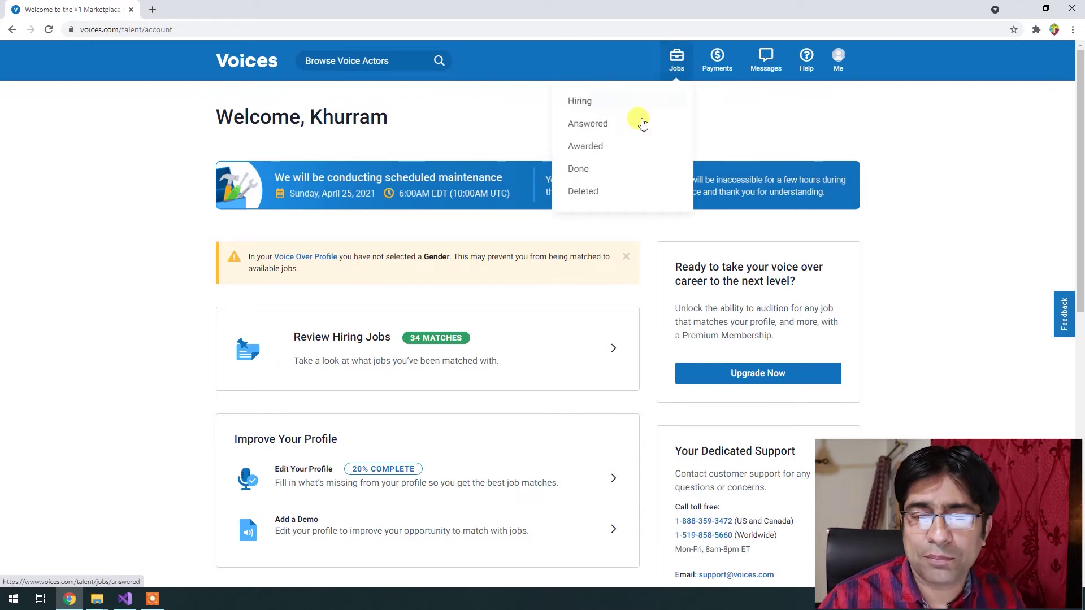
pyautogui.click(672, 57)
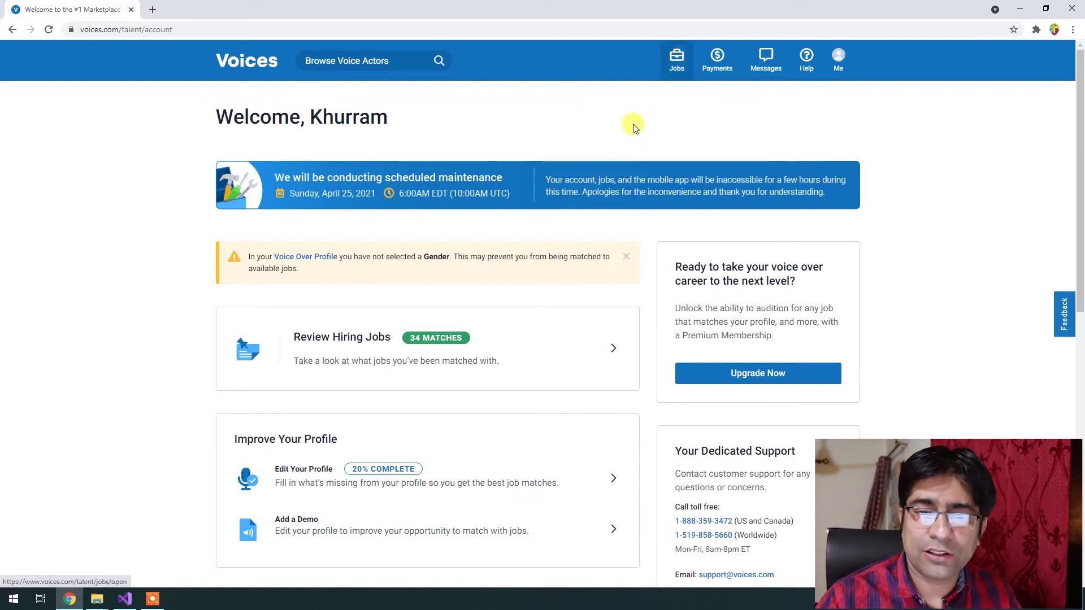
pyautogui.click(678, 65)
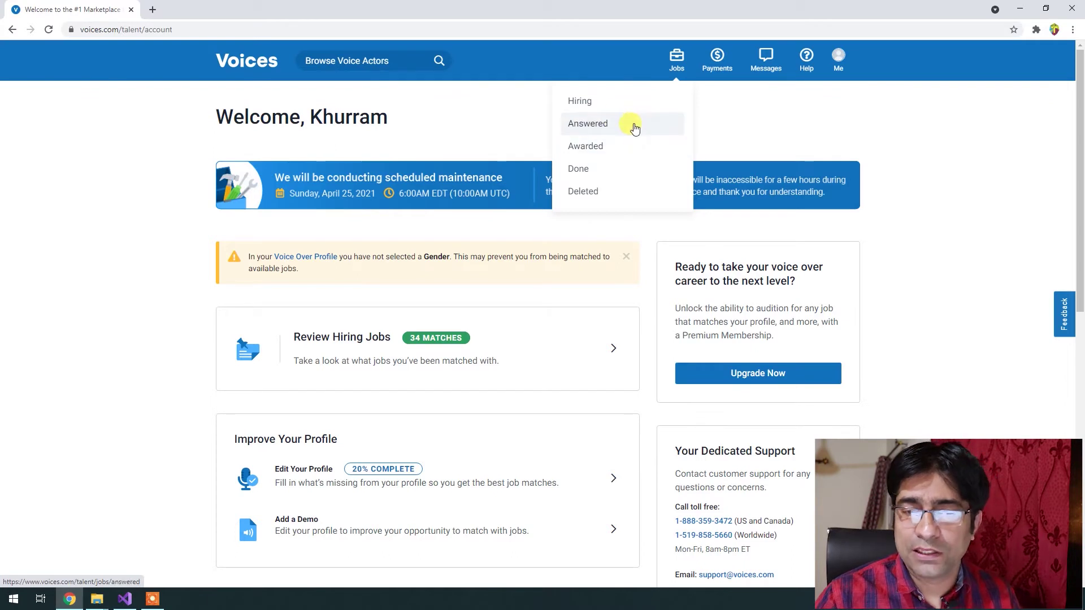
pyautogui.click(717, 57)
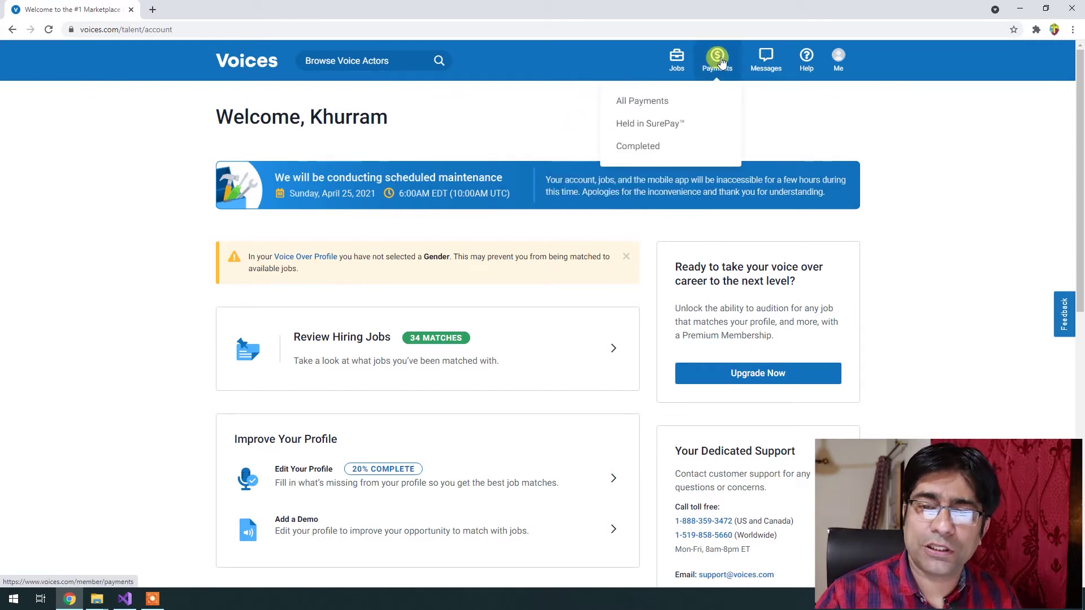
# Check the All Payments, Held in SurePay and Completed lists, then view the Messages inbox.
pyautogui.click(676, 109)
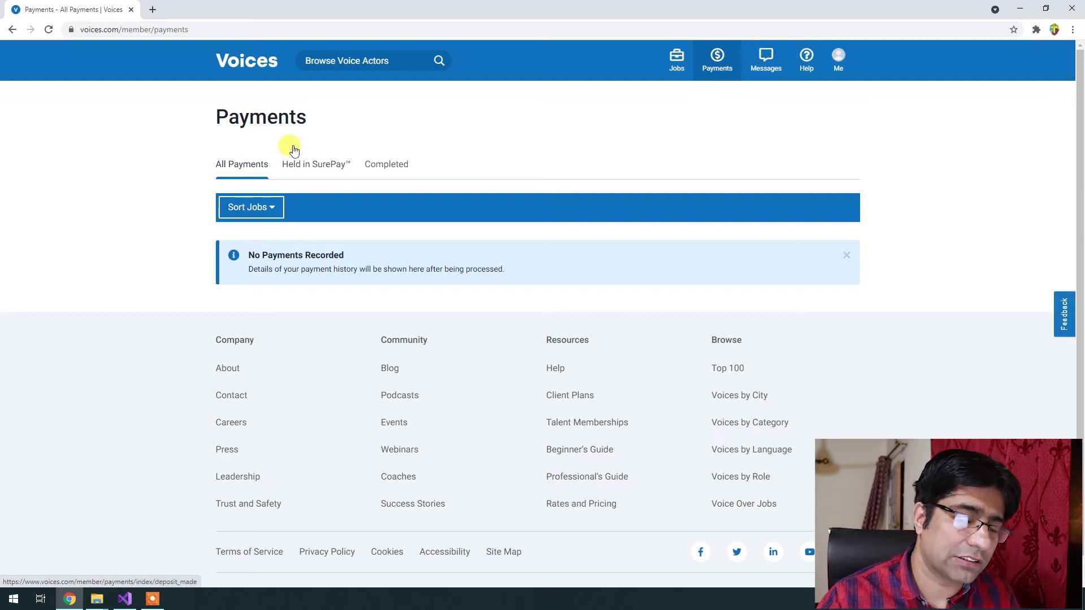
pyautogui.click(317, 172)
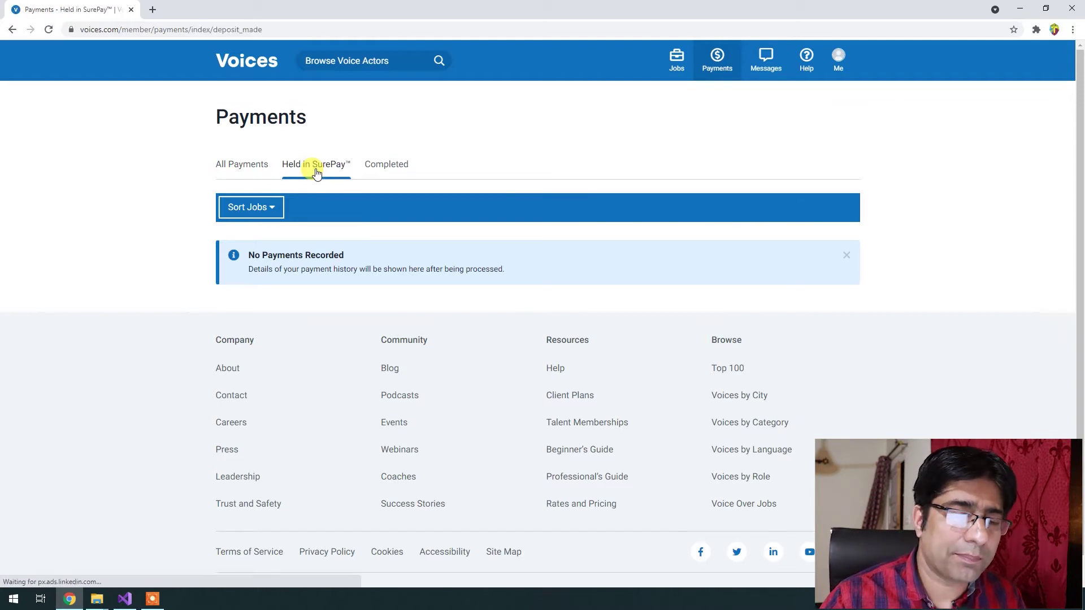
pyautogui.click(398, 179)
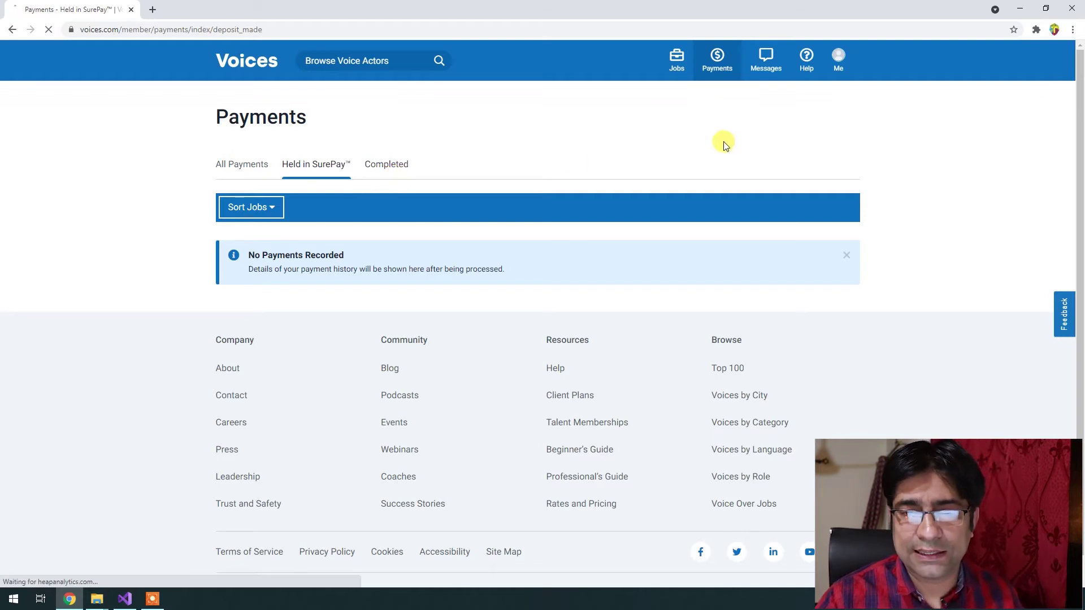
pyautogui.click(774, 71)
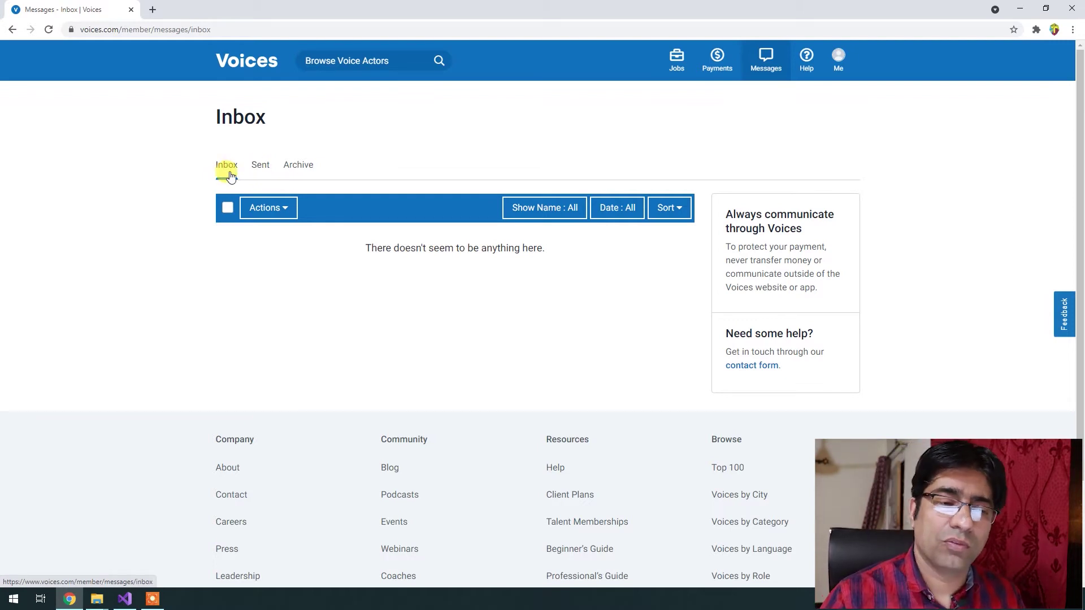
# Visit the Help Center from the Help menu, browse its resources, and return to the dashboard.
pyautogui.click(806, 56)
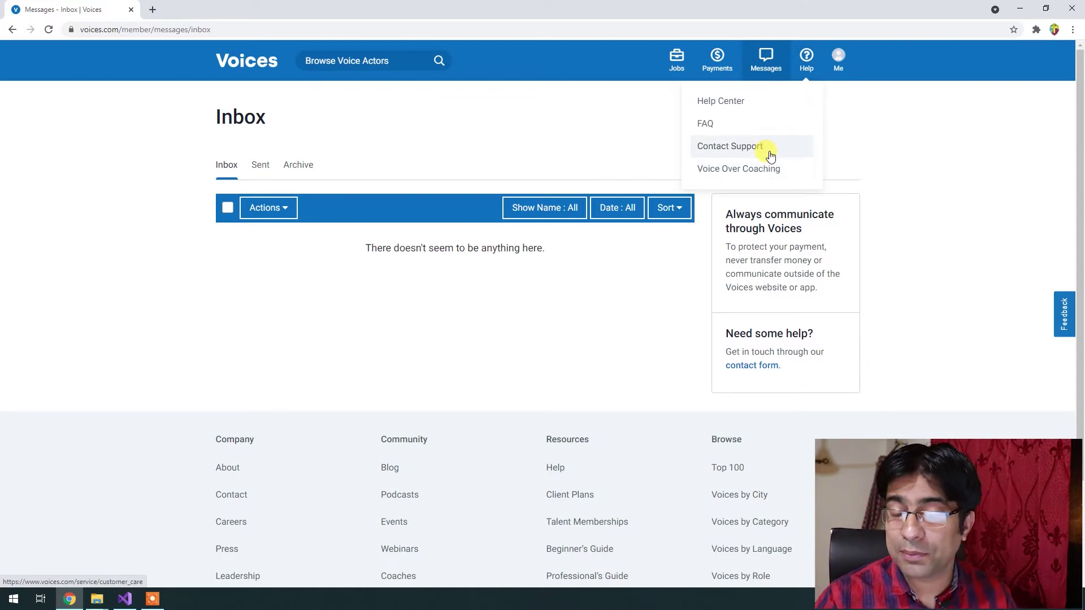
pyautogui.click(749, 112)
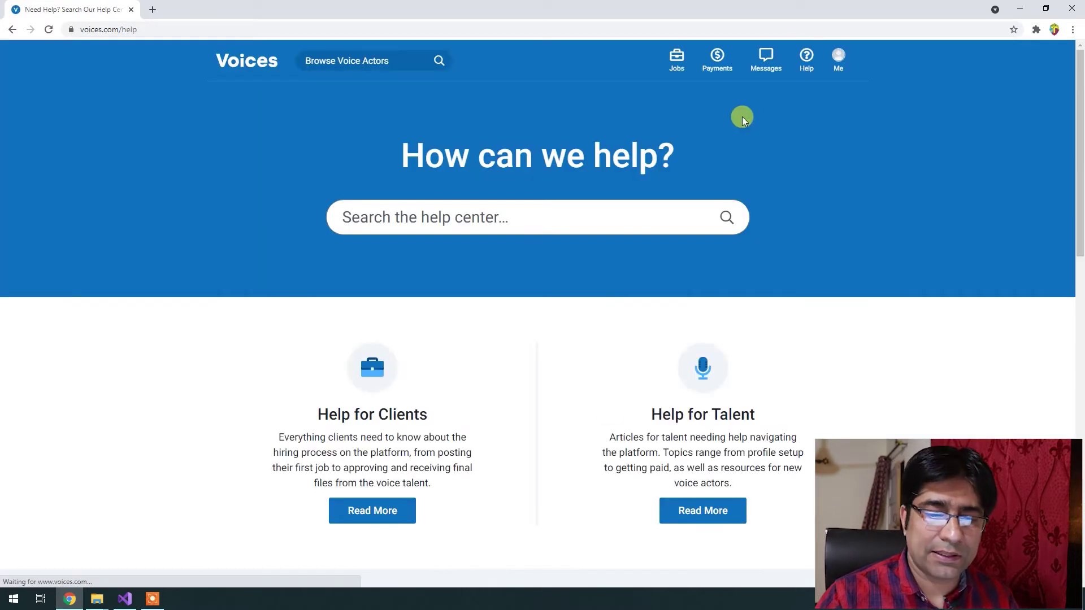
pyautogui.scroll(-13, 602, 432)
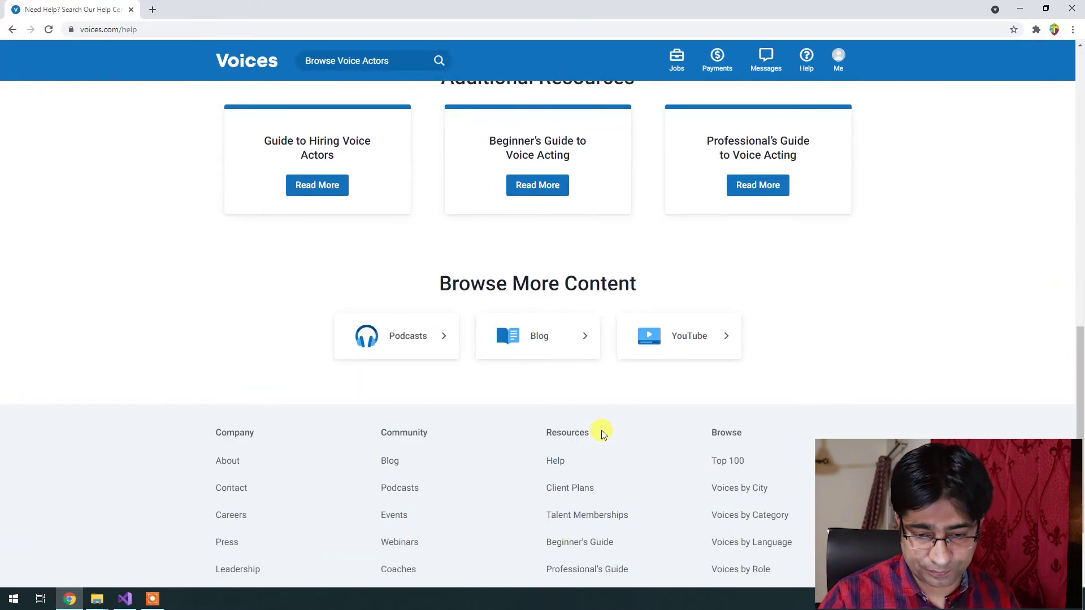
pyautogui.scroll(2, 601, 431)
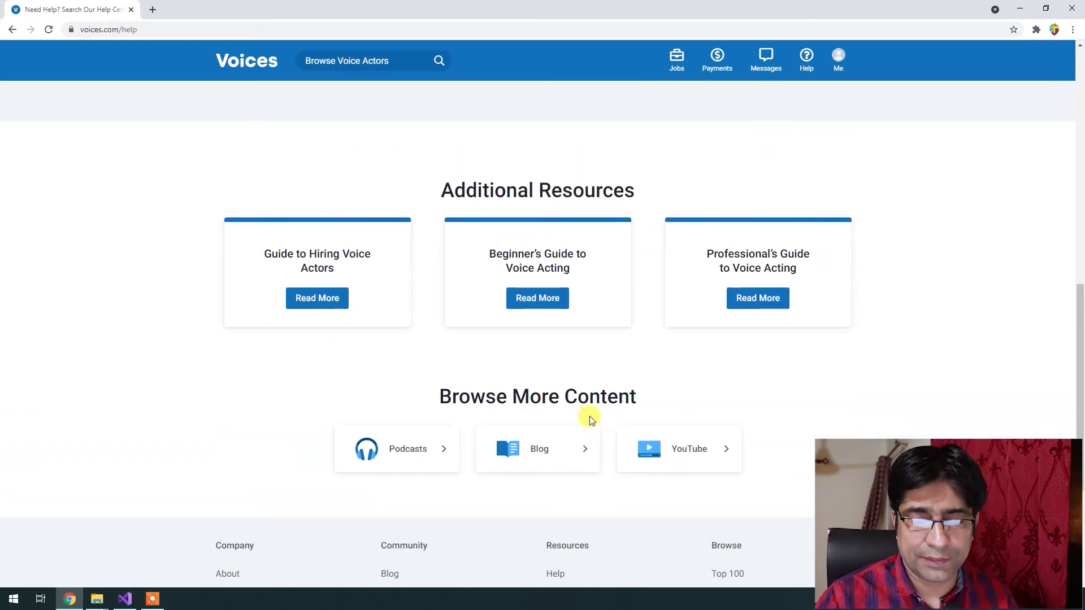
pyautogui.scroll(6, 590, 419)
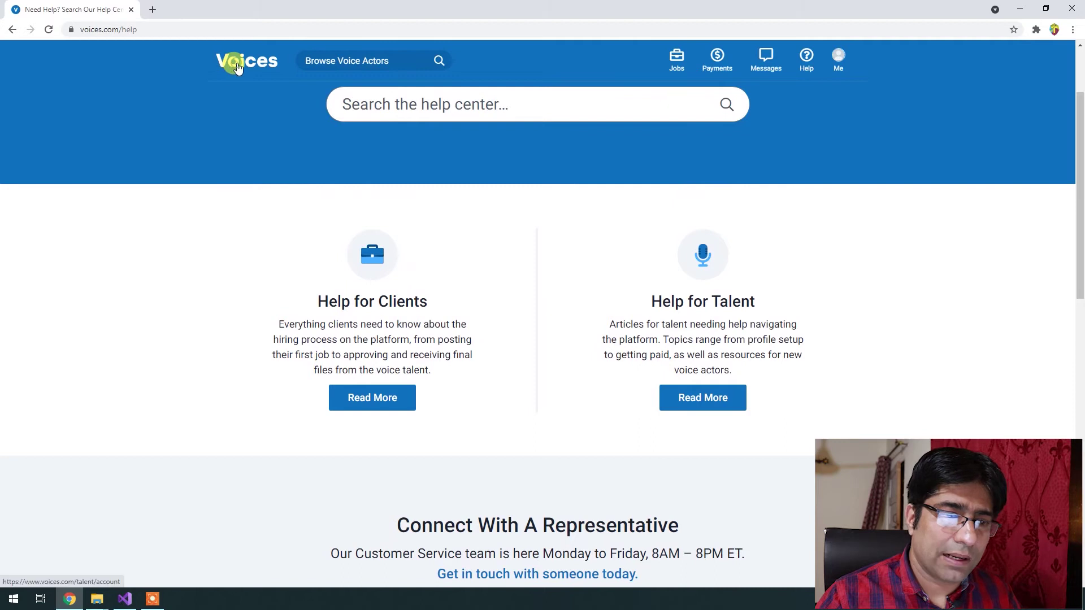
pyautogui.click(237, 67)
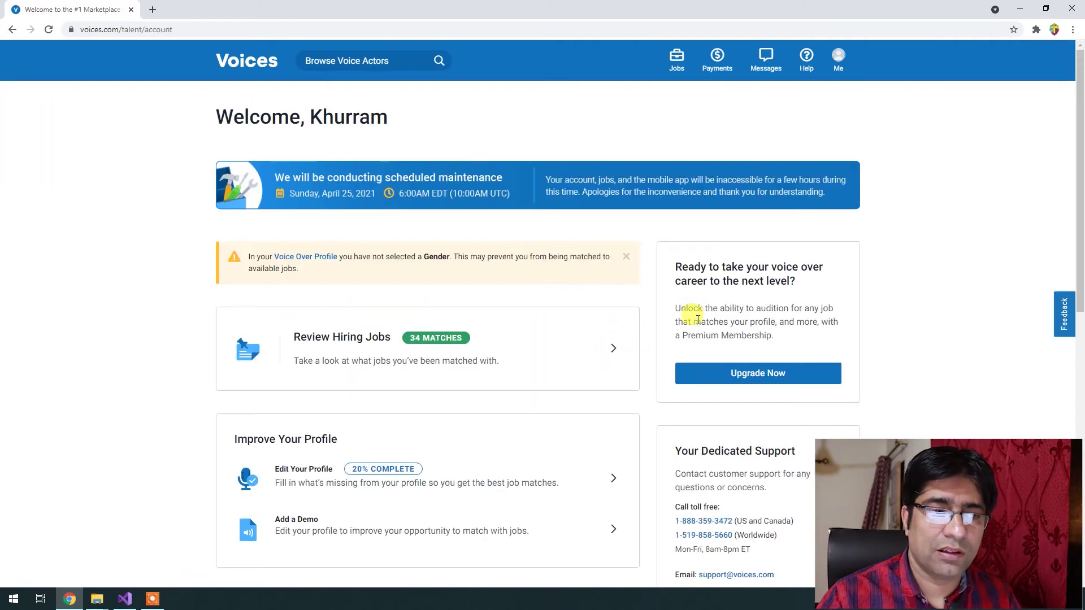
# Choose Add a Demo under Improve Your Profile on the dashboard.
pyautogui.scroll(-3, 653, 460)
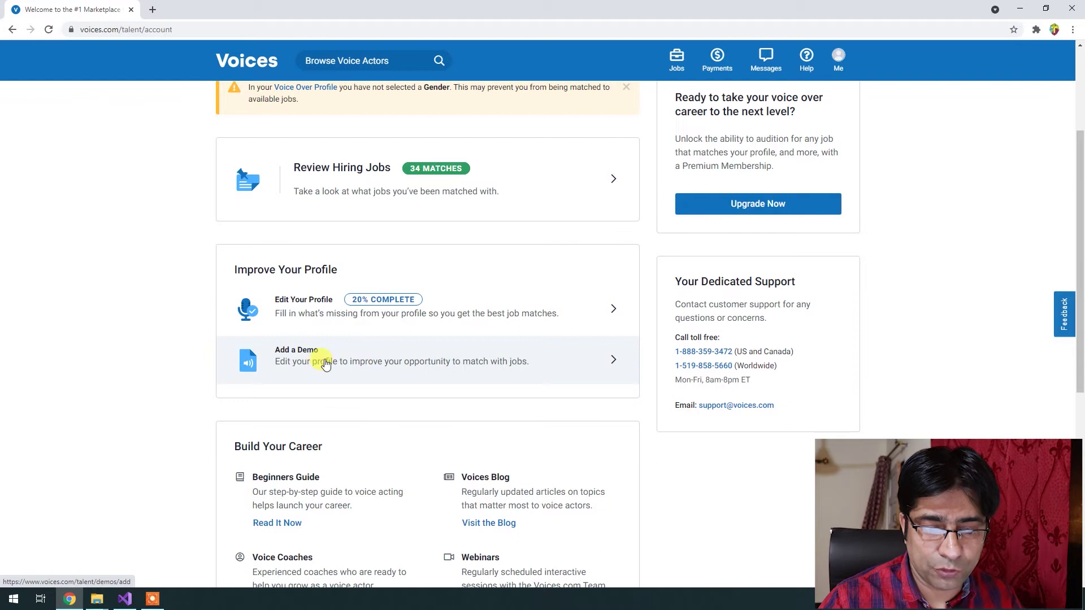
pyautogui.click(620, 369)
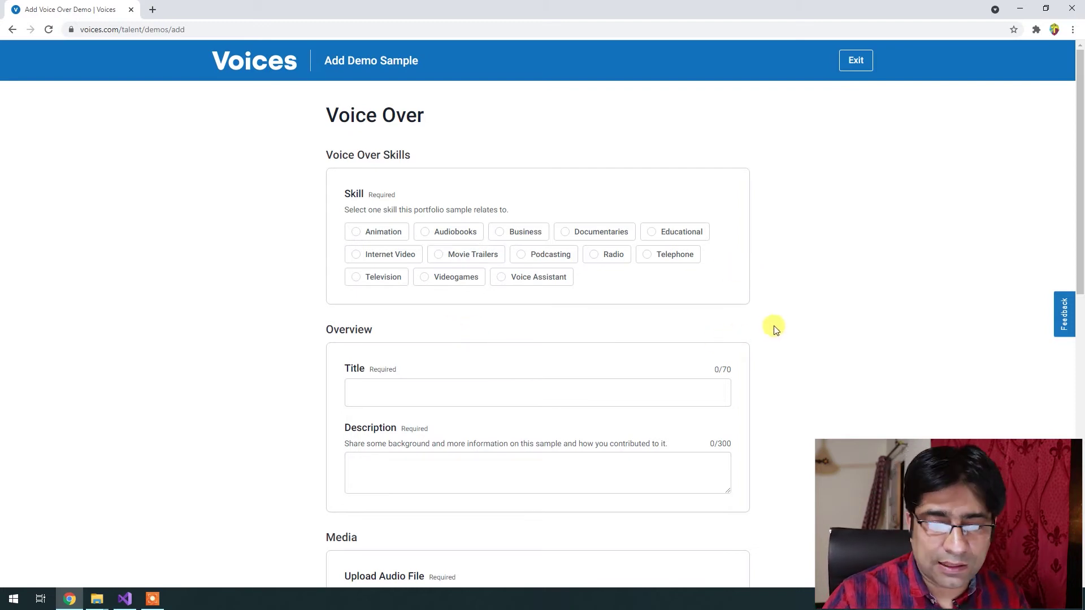
# Tag the demo Animation, title it 'IT Ki Tips Intro Voice', describe it 'This voice is only for youtube', then show the desktop.
pyautogui.click(388, 238)
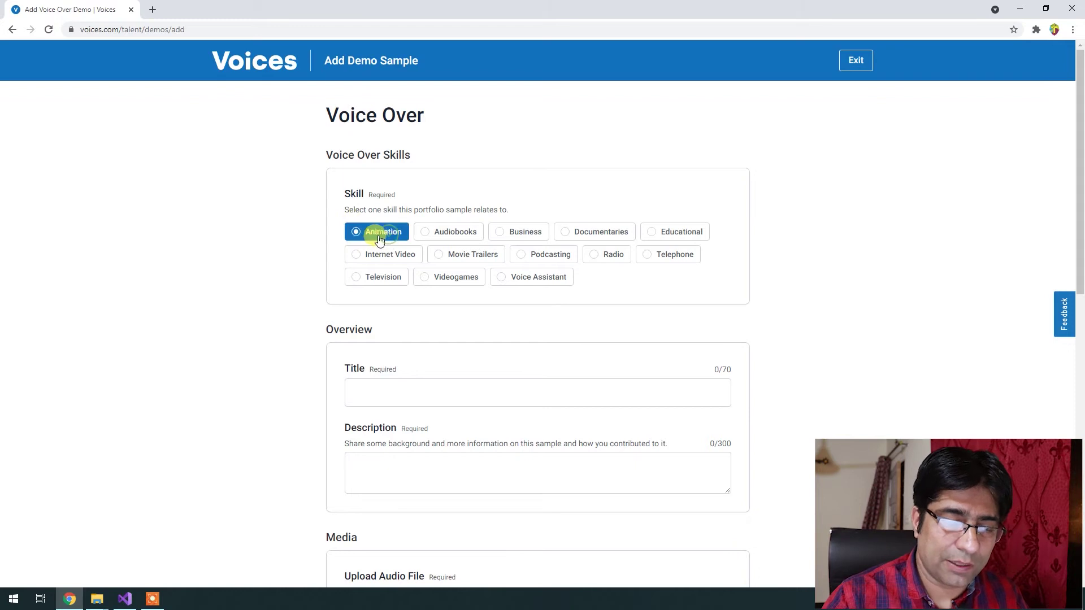
pyautogui.click(426, 388)
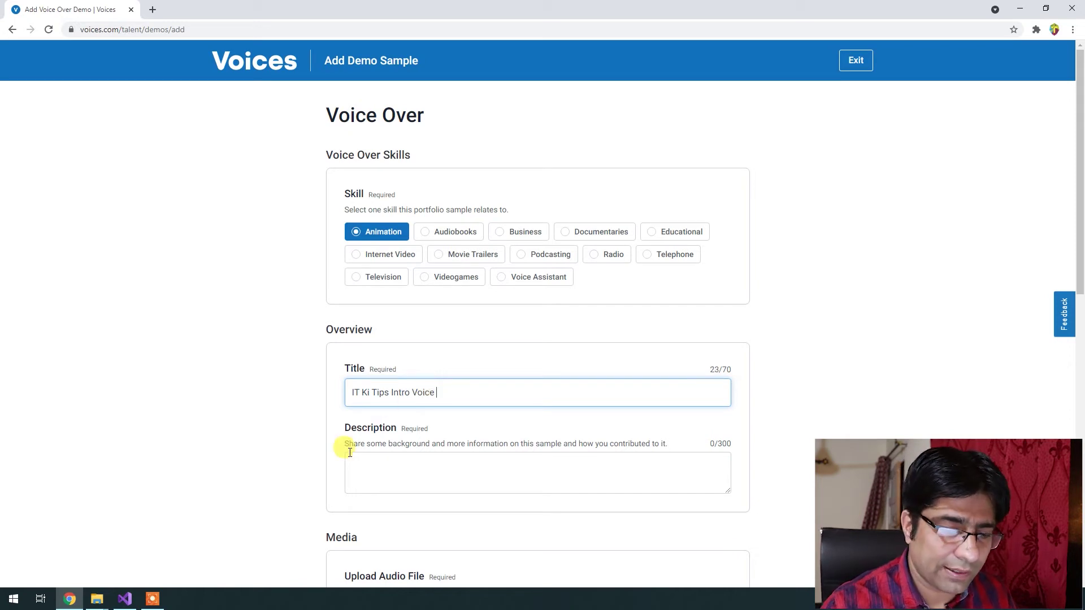
pyautogui.click(452, 479)
pyautogui.scroll(-1, 455, 480)
pyautogui.scroll(-1, 459, 483)
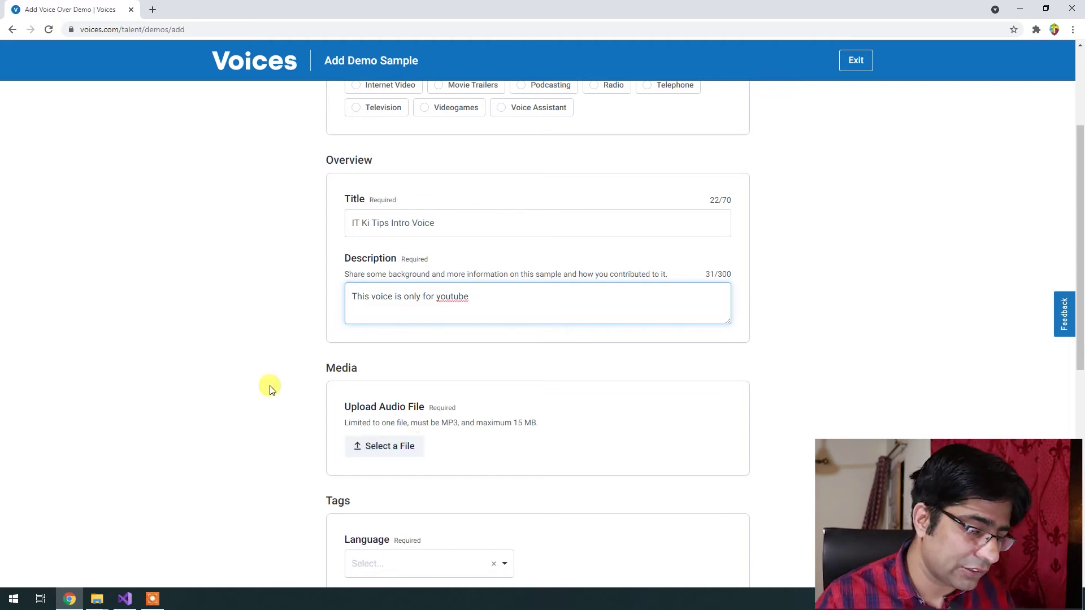
pyautogui.press('Tab')
pyautogui.press('super+d')
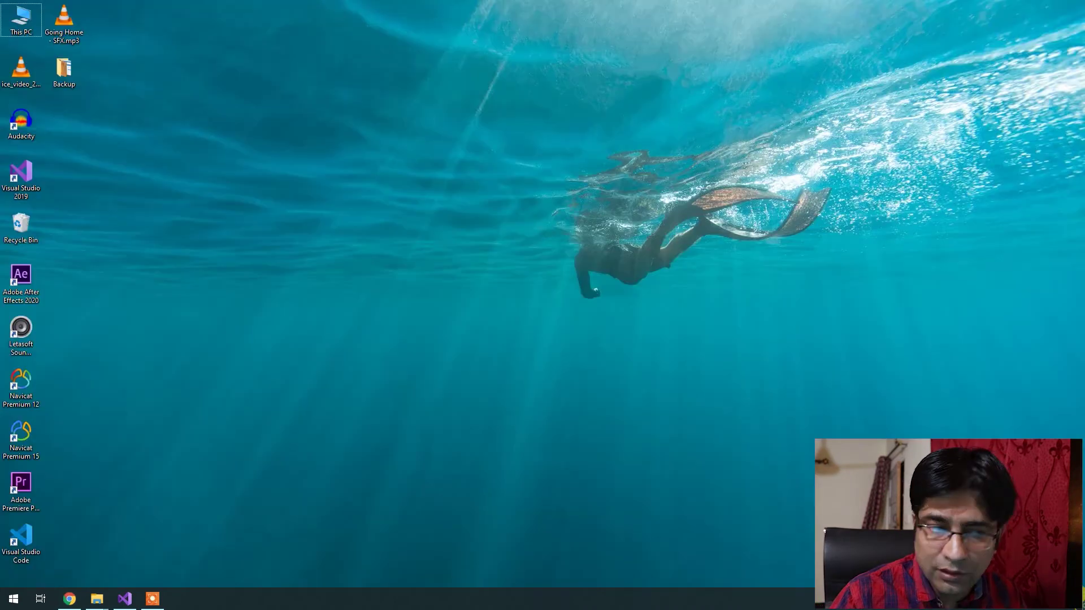
# Launch Audacity and record about 41 seconds of spoken intro onto a stereo track.
pyautogui.doubleClick(22, 132)
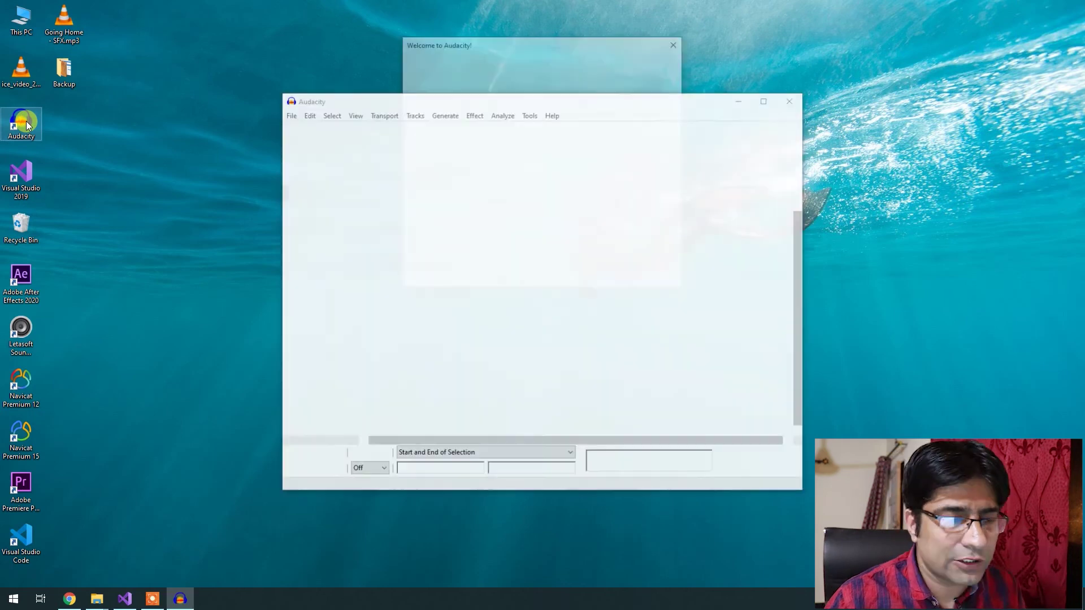
pyautogui.click(657, 282)
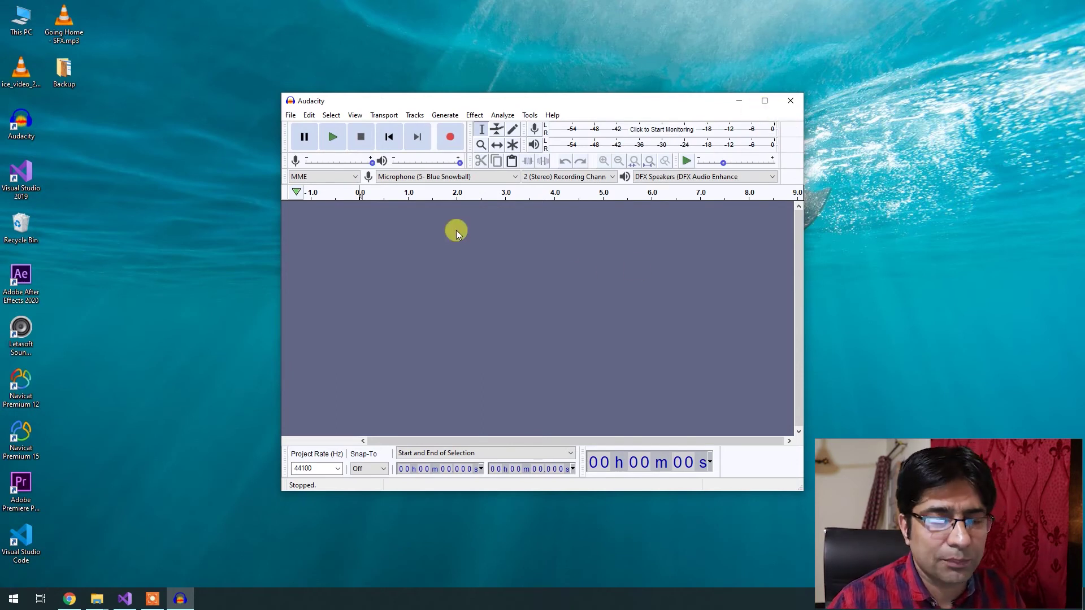
pyautogui.click(450, 139)
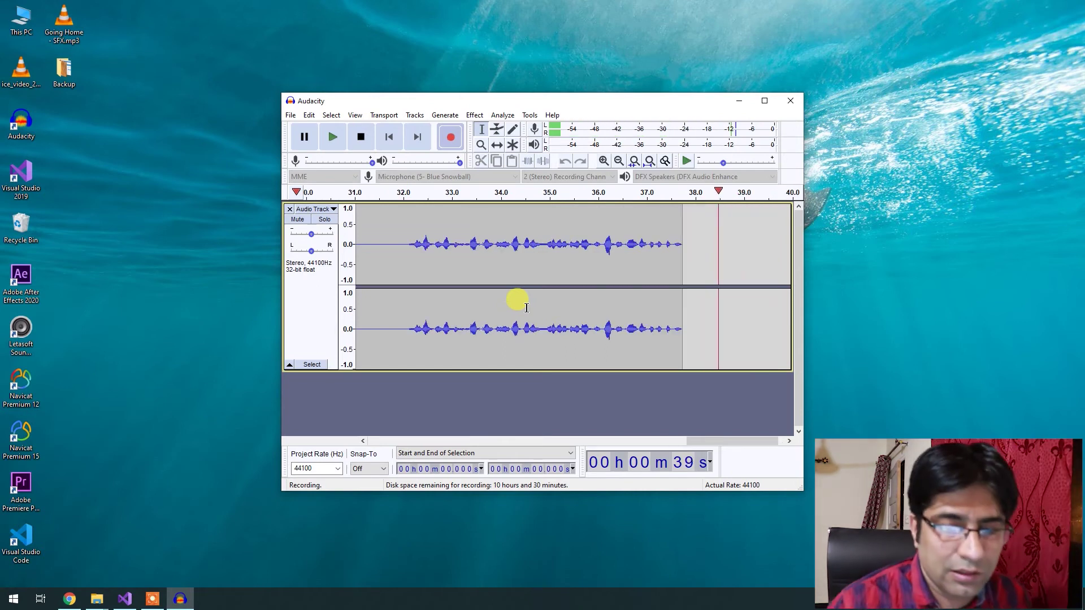
pyautogui.click(361, 137)
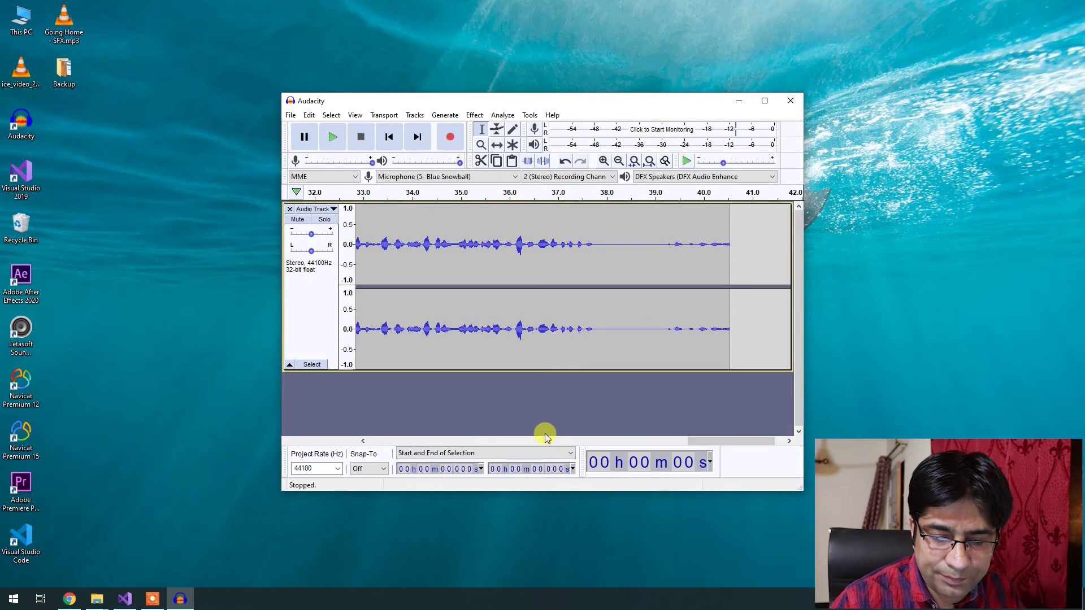
# Cut the trailing silence so the clip ends near 5.6 seconds, then play it back.
pyautogui.moveTo(709, 442); pyautogui.dragTo(687, 445)
pyautogui.click(425, 237)
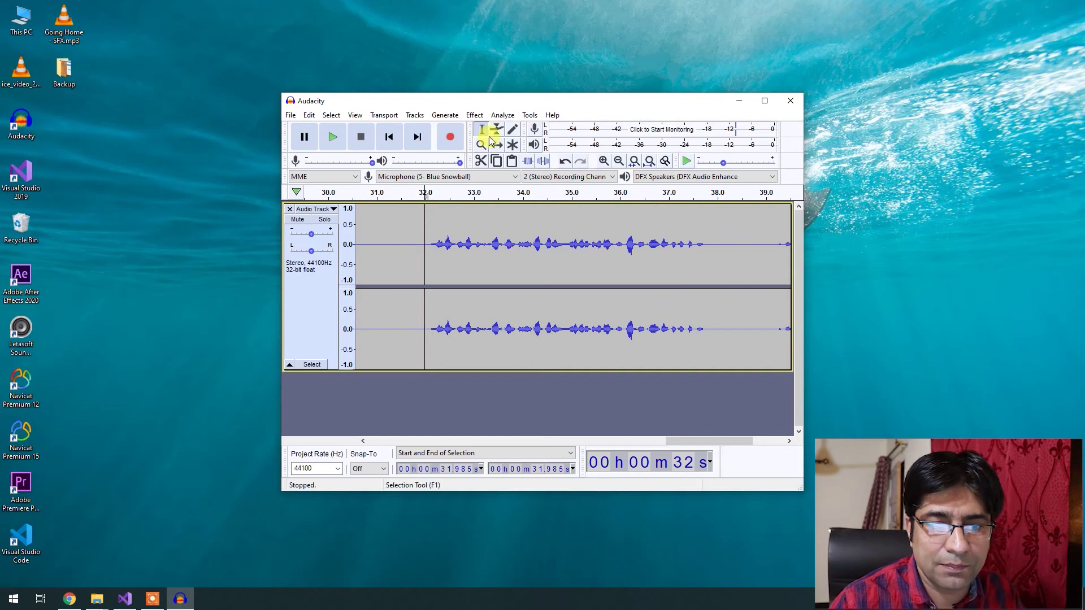
pyautogui.press('Home')
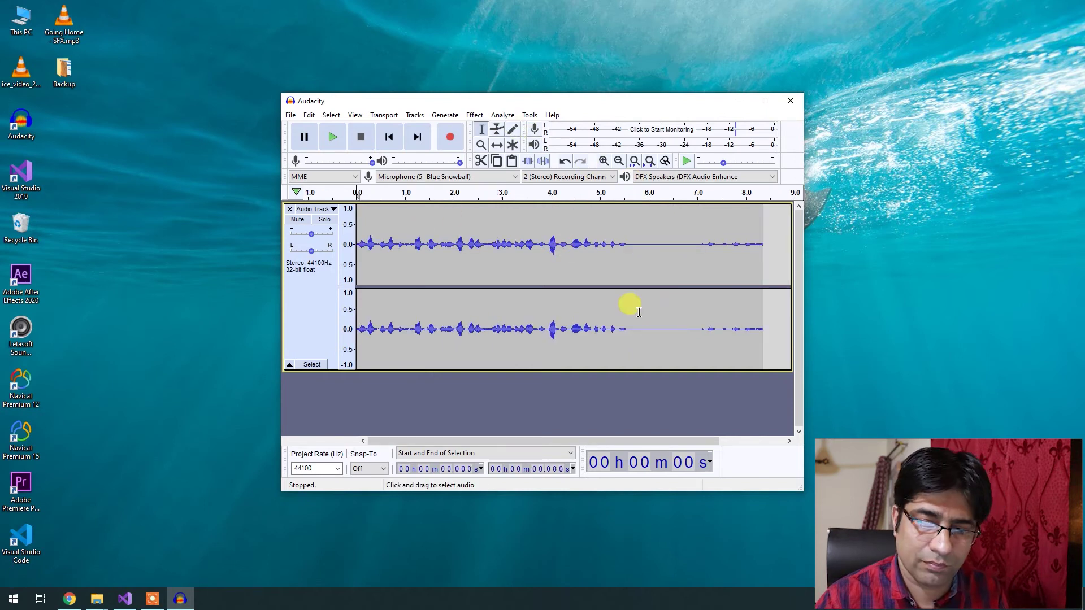
pyautogui.moveTo(631, 236); pyautogui.dragTo(877, 246)
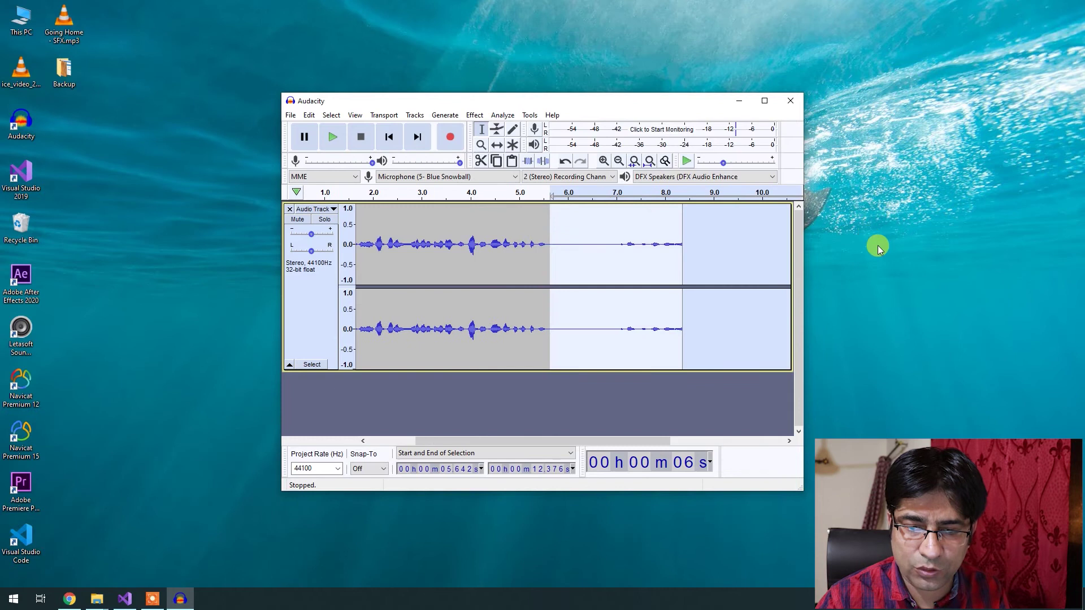
pyautogui.press('Left')
pyautogui.moveTo(608, 439); pyautogui.dragTo(507, 440)
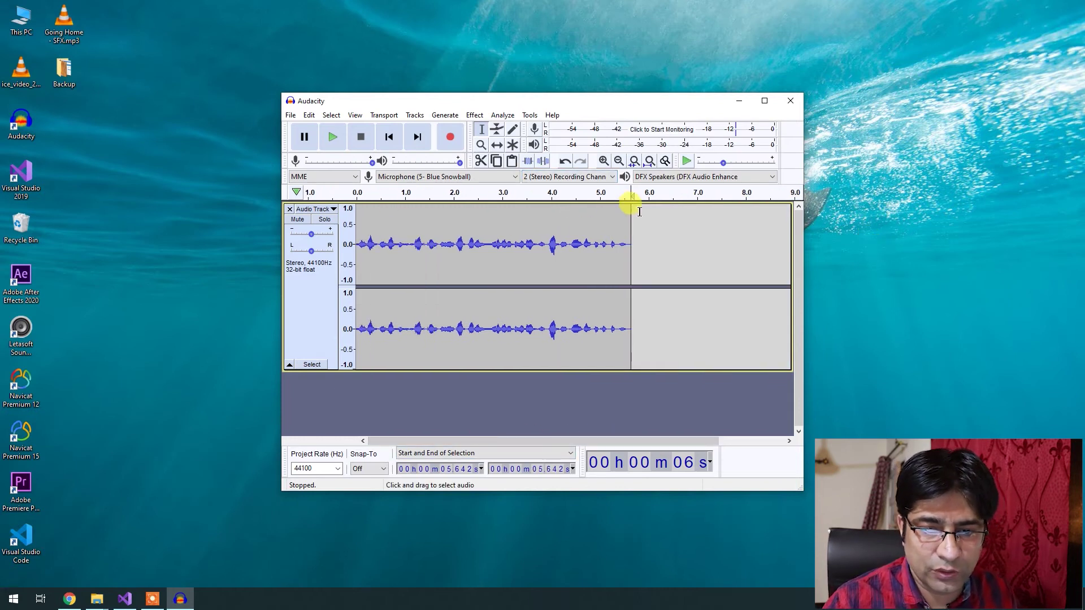
pyautogui.click(322, 141)
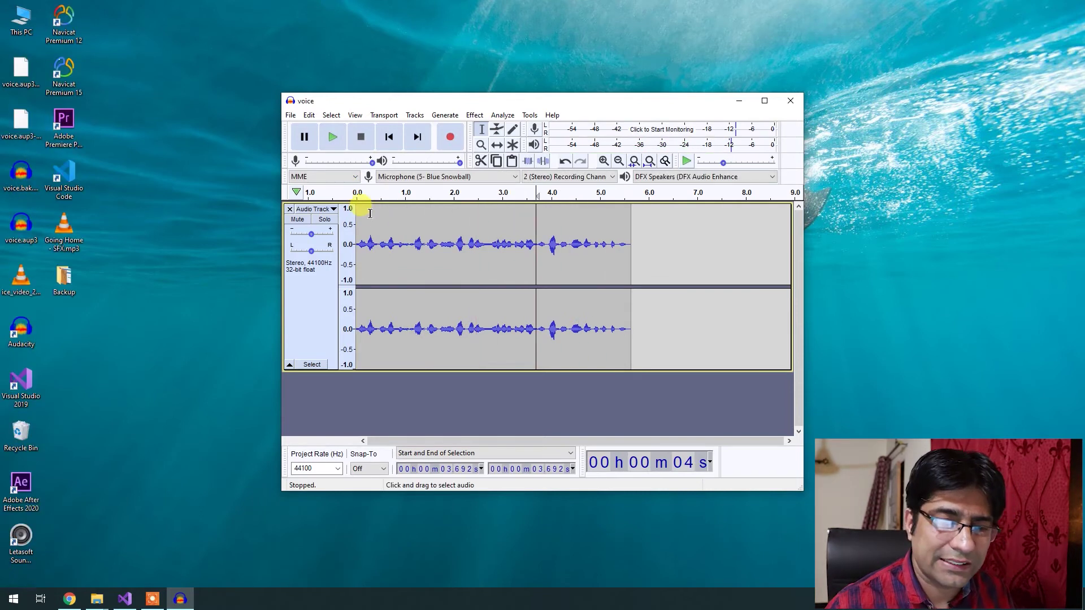
pyautogui.click(290, 115)
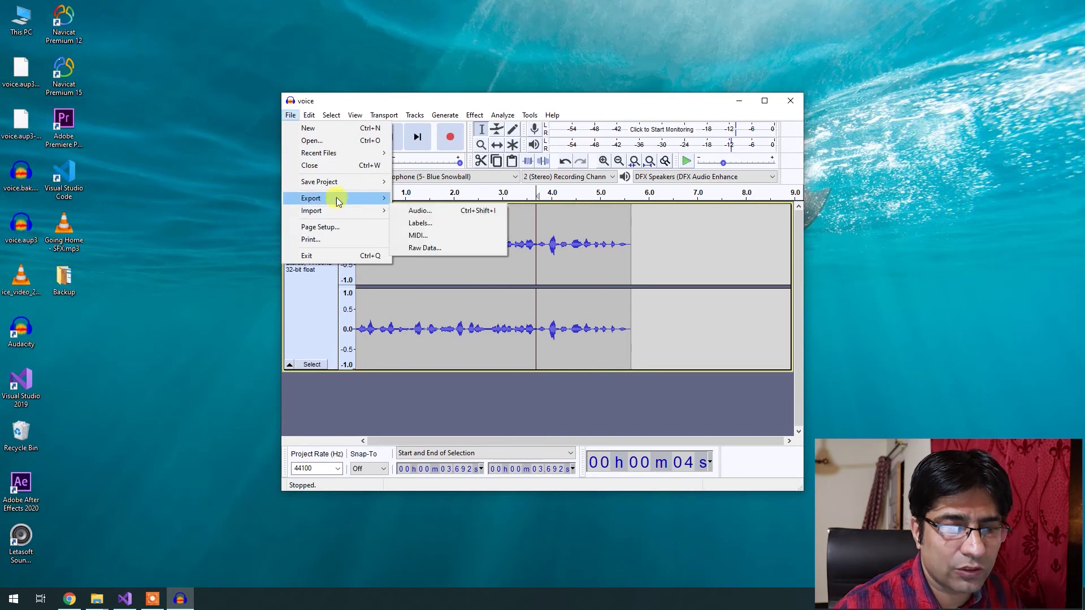
# Export the recording as an MP3 named voice.mp3 on the desktop.
pyautogui.moveTo(322, 199)
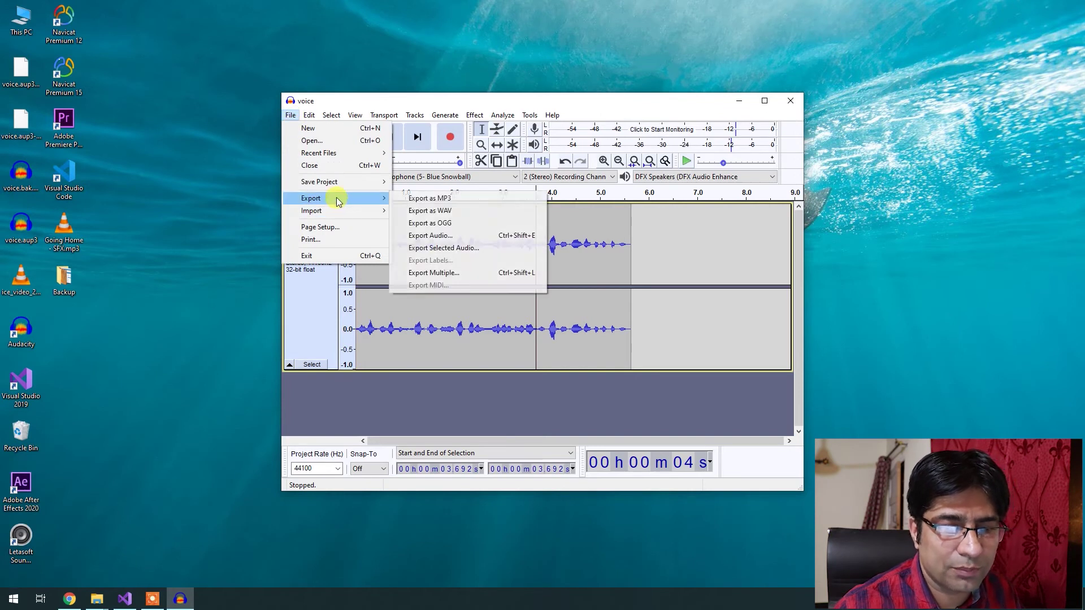
pyautogui.click(426, 198)
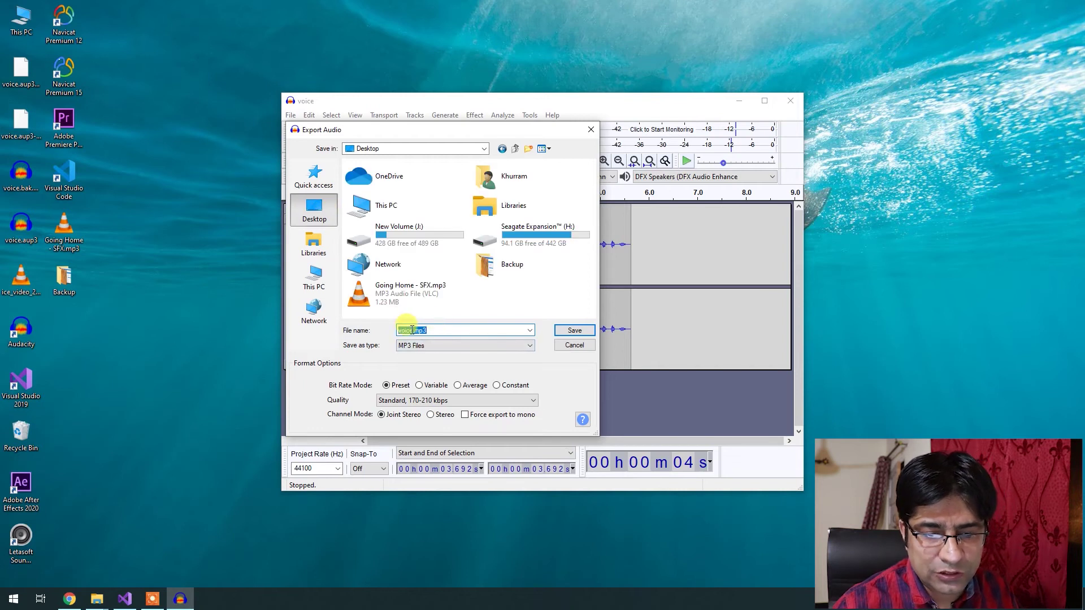
pyautogui.click(564, 333)
pyautogui.click(623, 306)
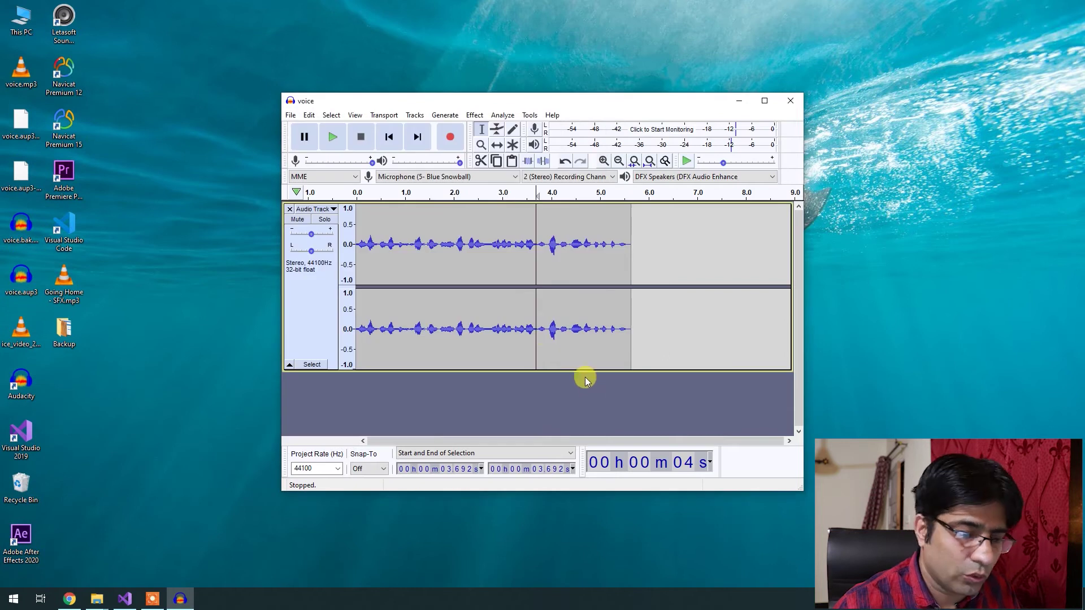
pyautogui.click(70, 599)
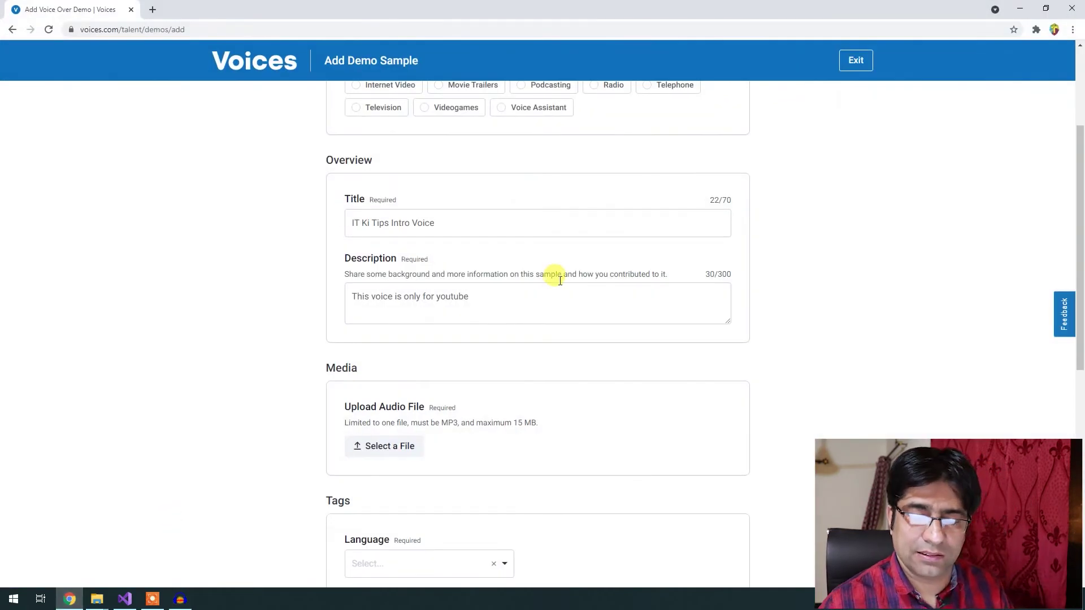
# Upload voice.mp3 from Local Disk (I:) as the demo sample's audio file.
pyautogui.click(398, 446)
pyautogui.click(53, 409)
pyautogui.click(622, 96)
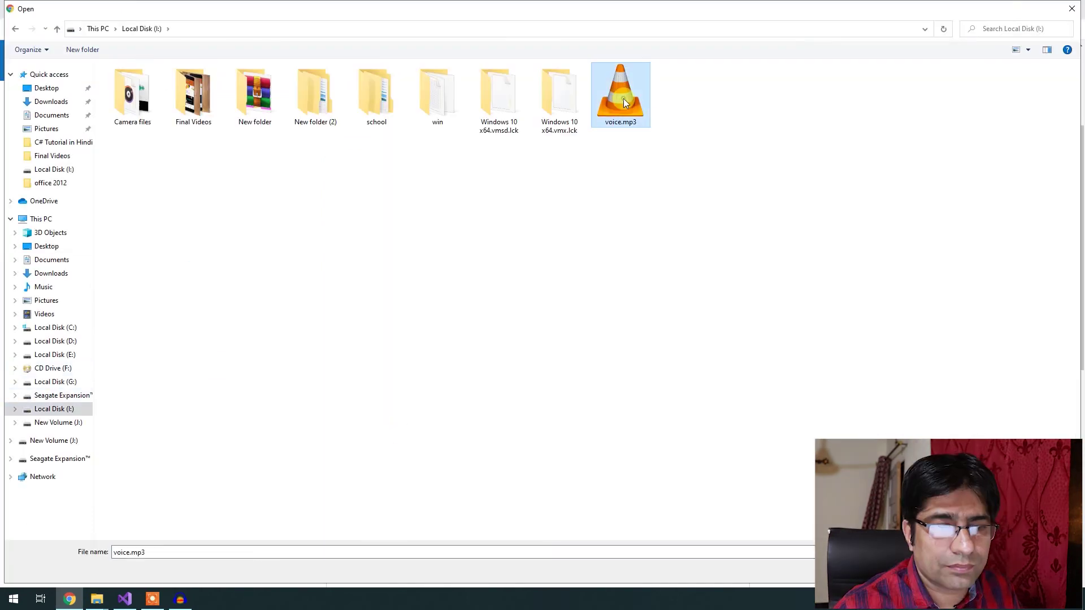
pyautogui.doubleClick(622, 98)
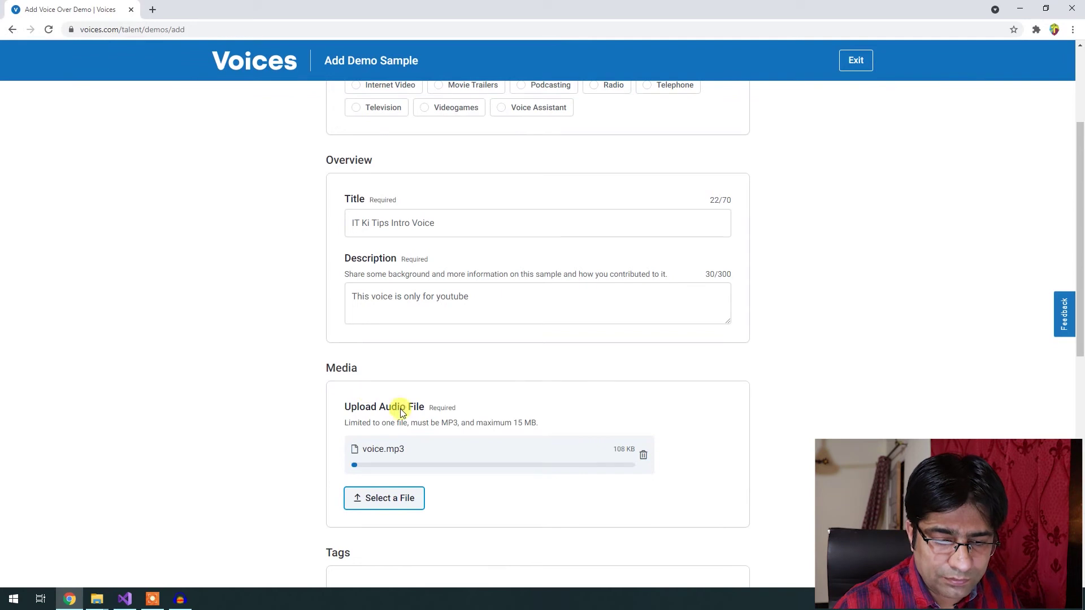
pyautogui.scroll(-1, 635, 491)
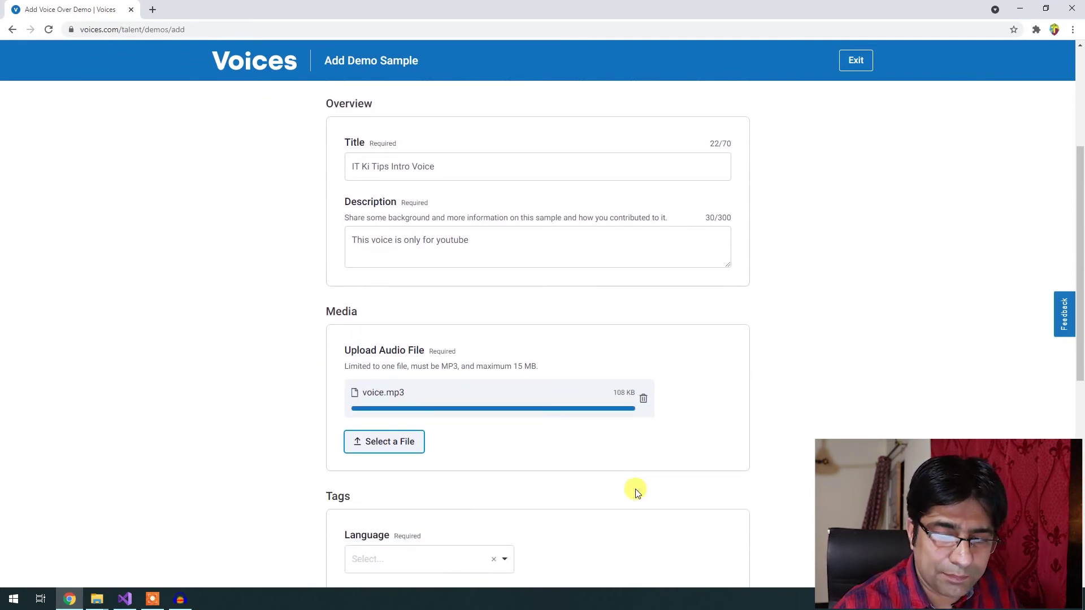
pyautogui.scroll(-5, 634, 492)
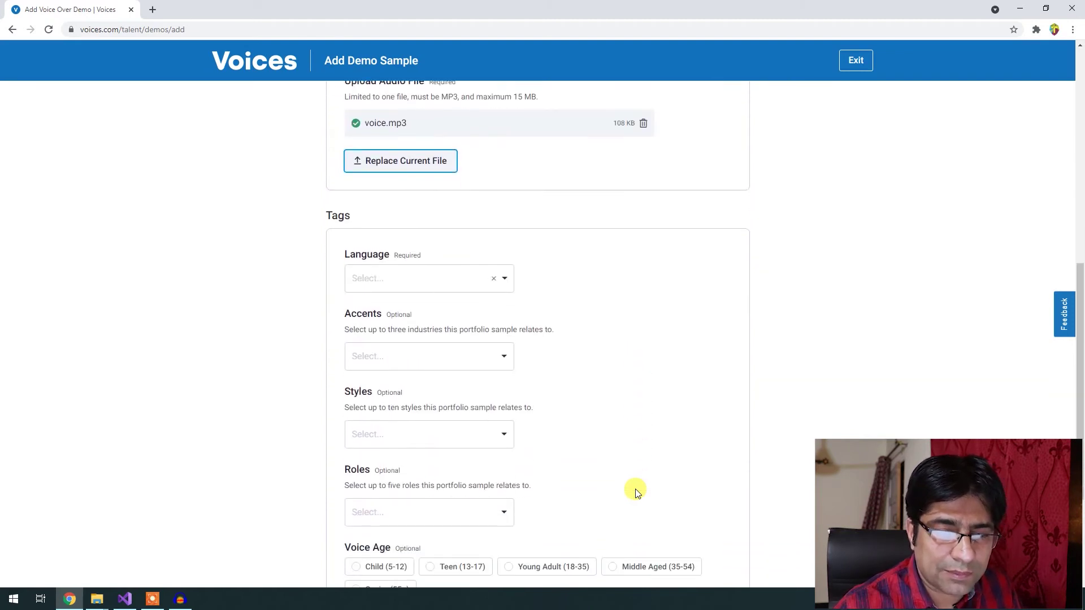
# Set the demo sample's language to Urdu.
pyautogui.click(406, 267)
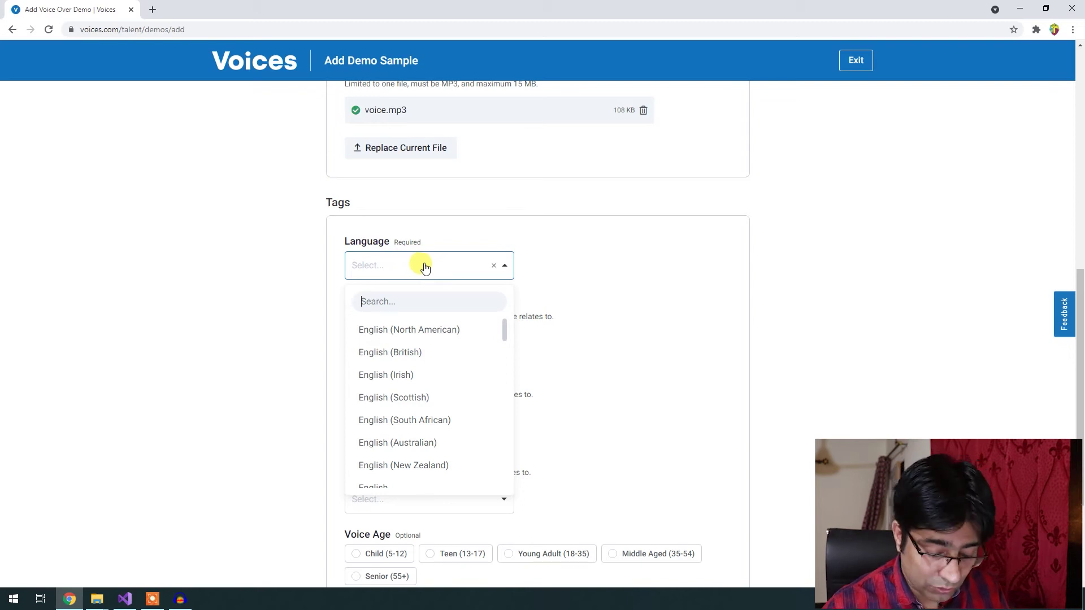
pyautogui.write('Urdu')
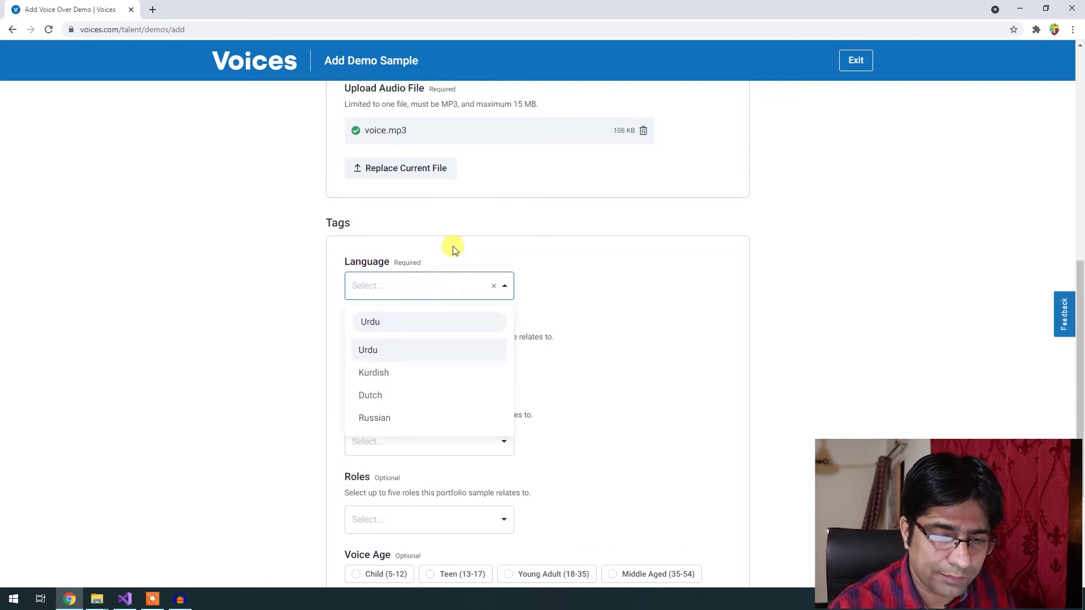
pyautogui.click(395, 385)
pyautogui.click(430, 326)
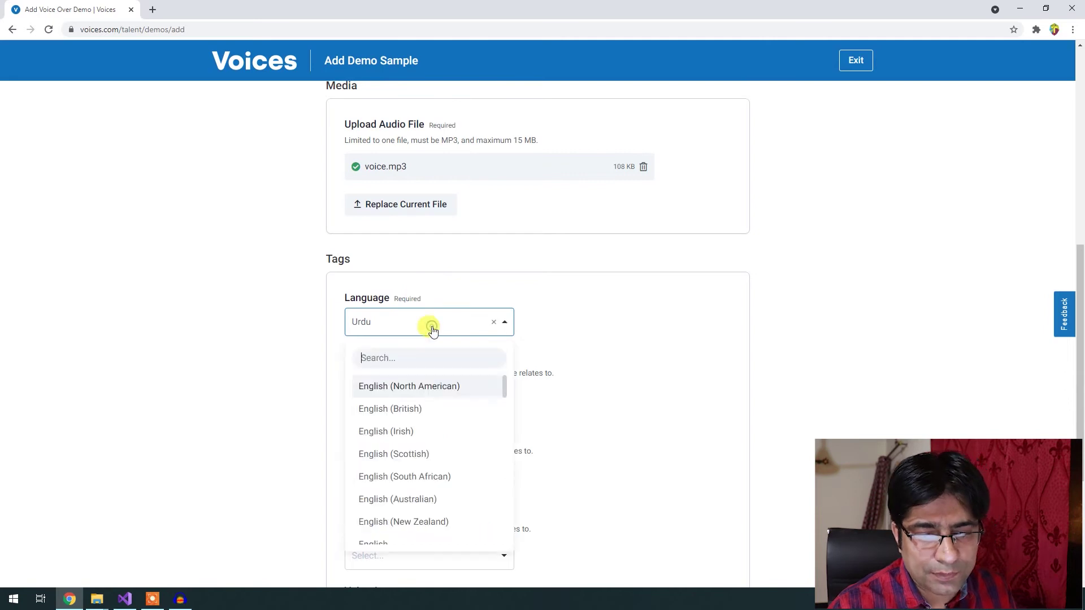
pyautogui.click(759, 441)
pyautogui.scroll(-2, 759, 441)
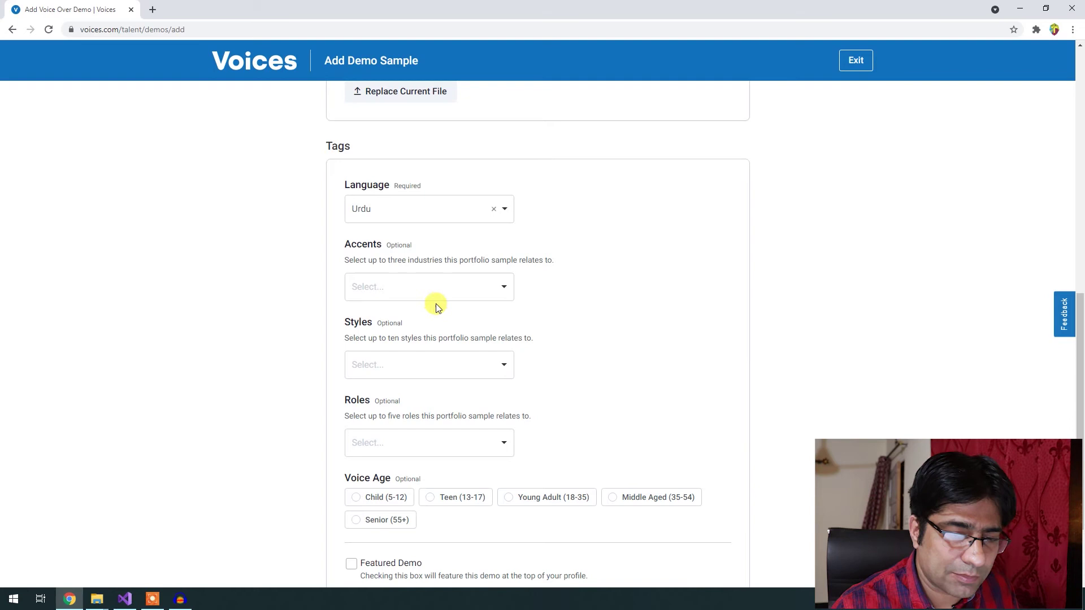
# Tag the demo sample with the Pakistani accent.
pyautogui.click(400, 289)
pyautogui.click(416, 322)
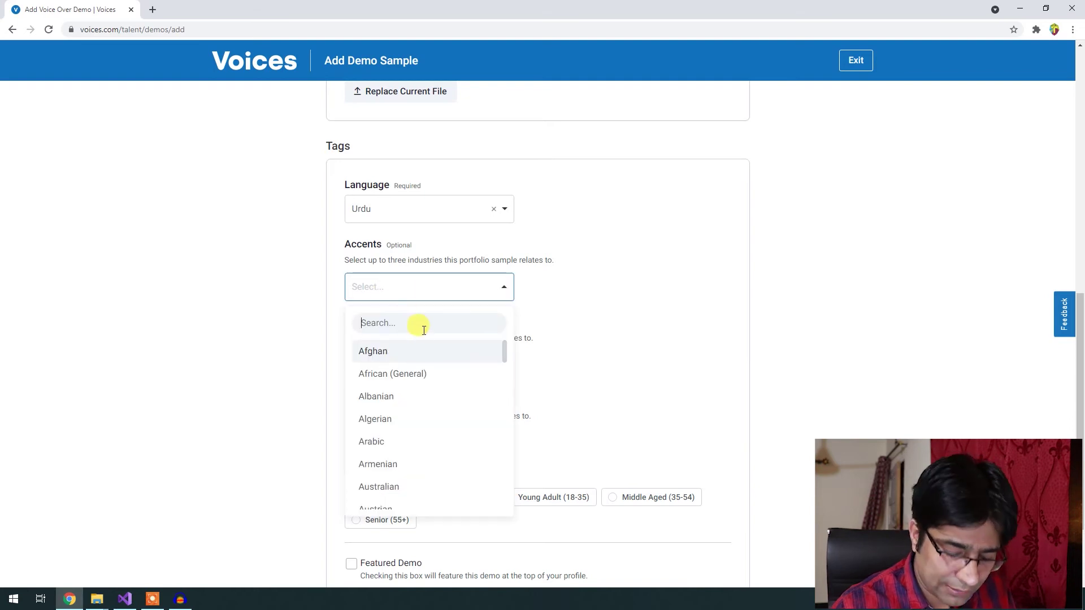
pyautogui.write('Pakistan')
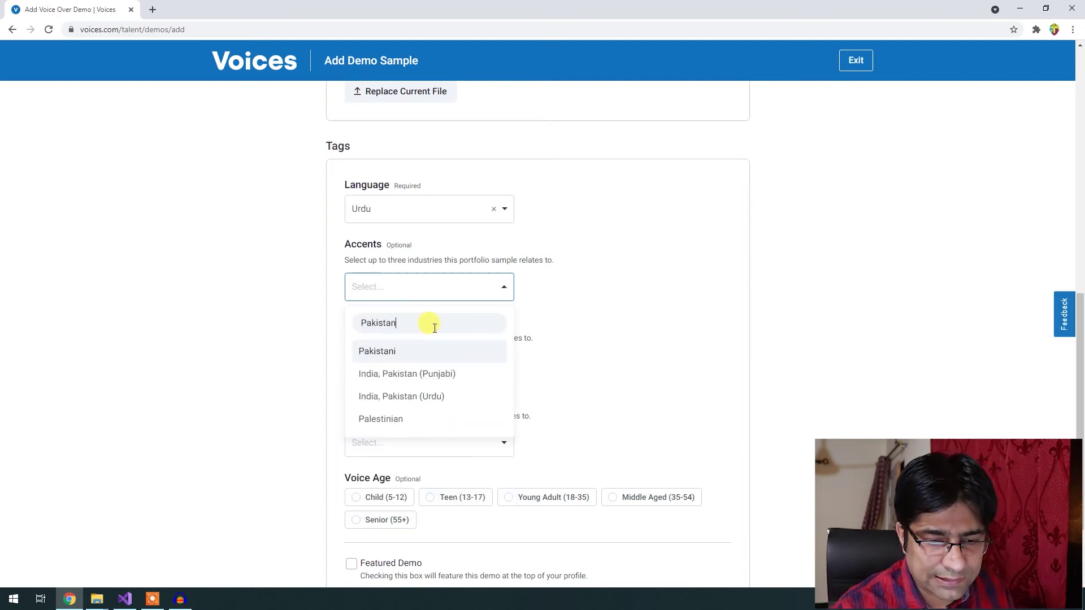
pyautogui.click(390, 355)
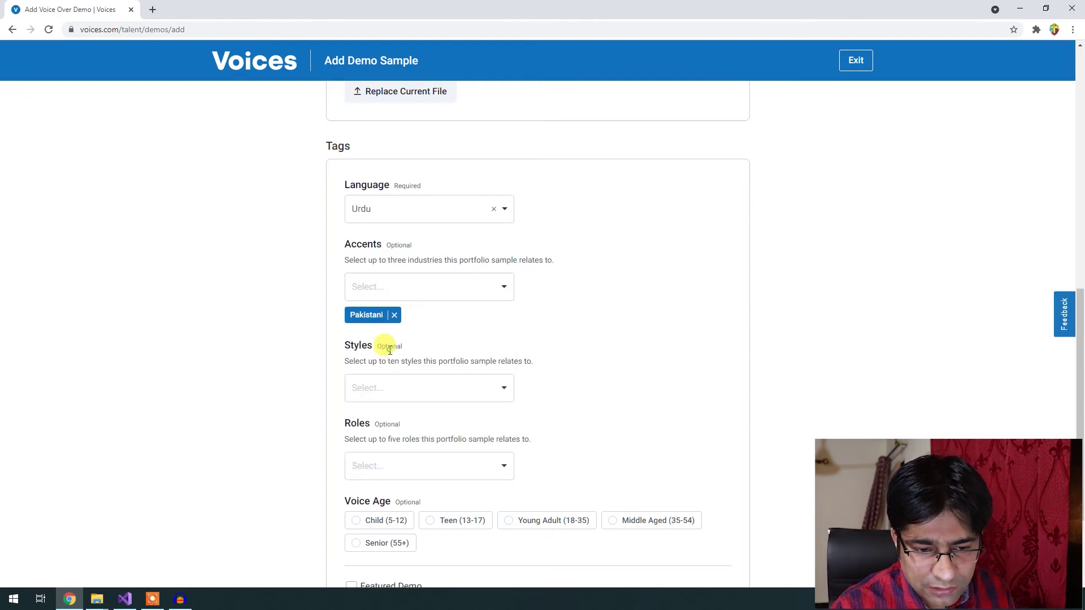
# Add the Informative style tag to the demo sample.
pyautogui.click(433, 381)
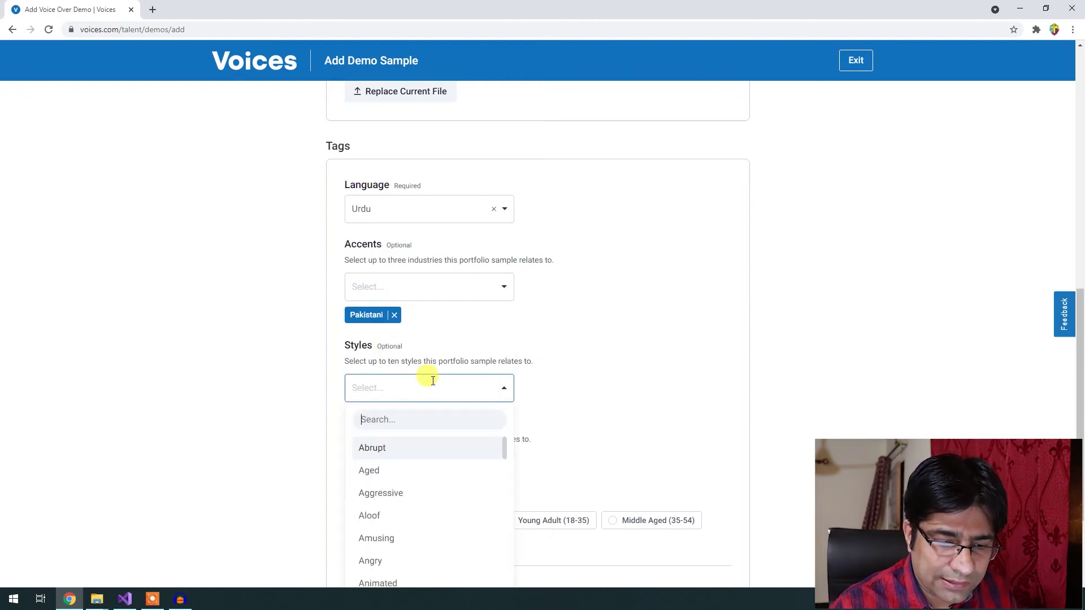
pyautogui.scroll(-2, 428, 375)
pyautogui.scroll(-2, 448, 374)
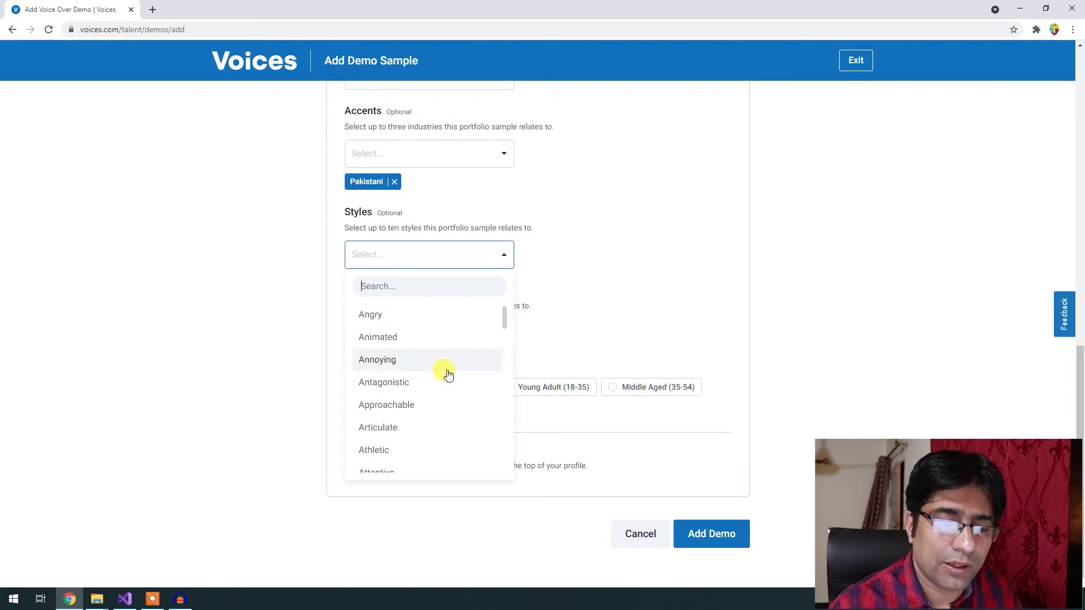
pyautogui.scroll(-2, 446, 372)
pyautogui.scroll(4, 446, 371)
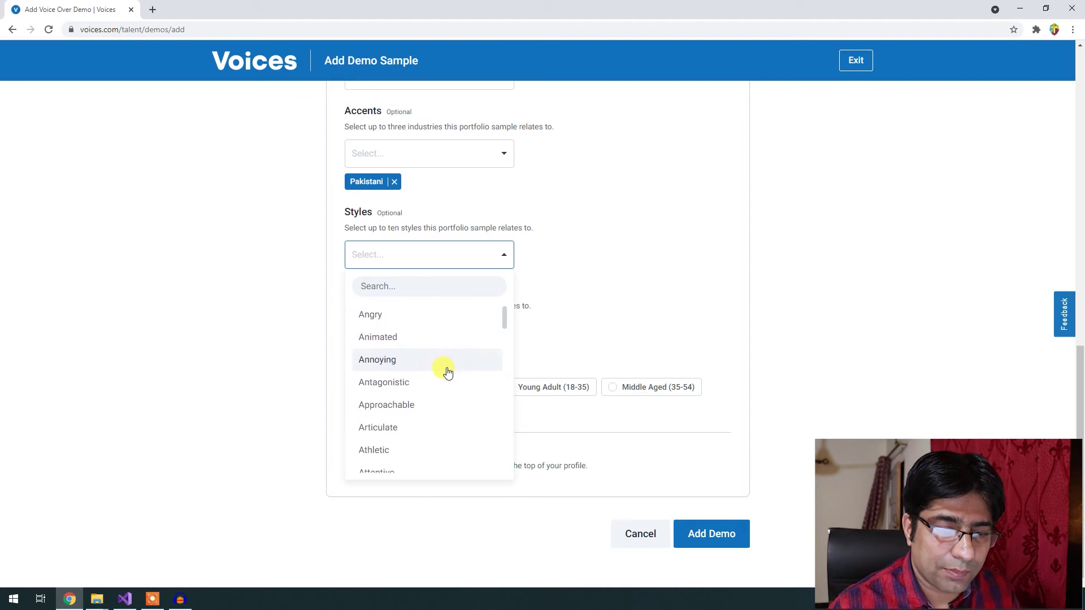
pyautogui.scroll(2, 390, 346)
pyautogui.scroll(-2, 449, 469)
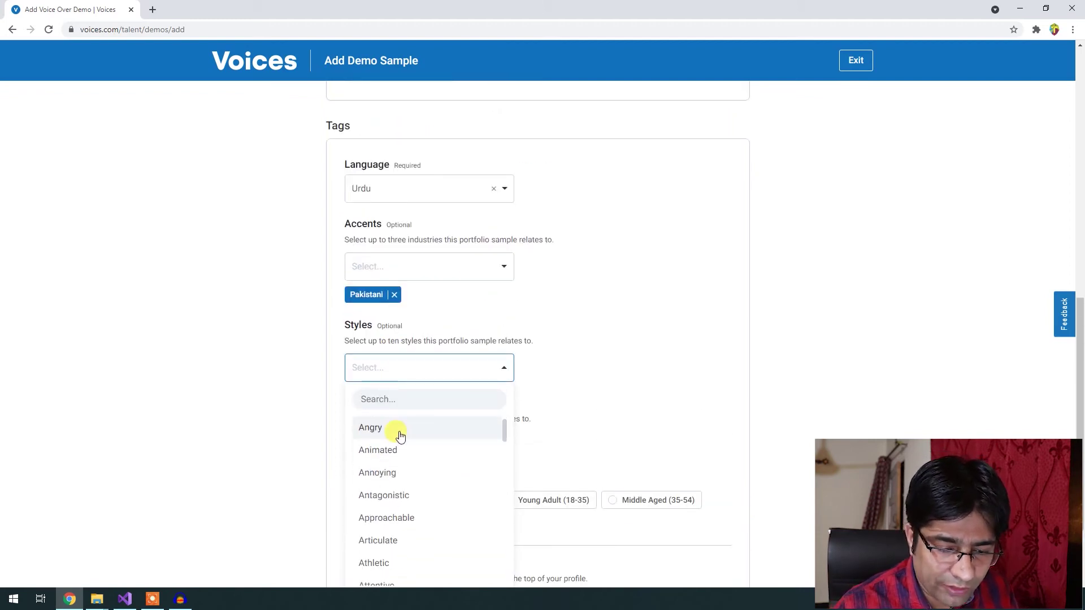
pyautogui.scroll(-3, 413, 436)
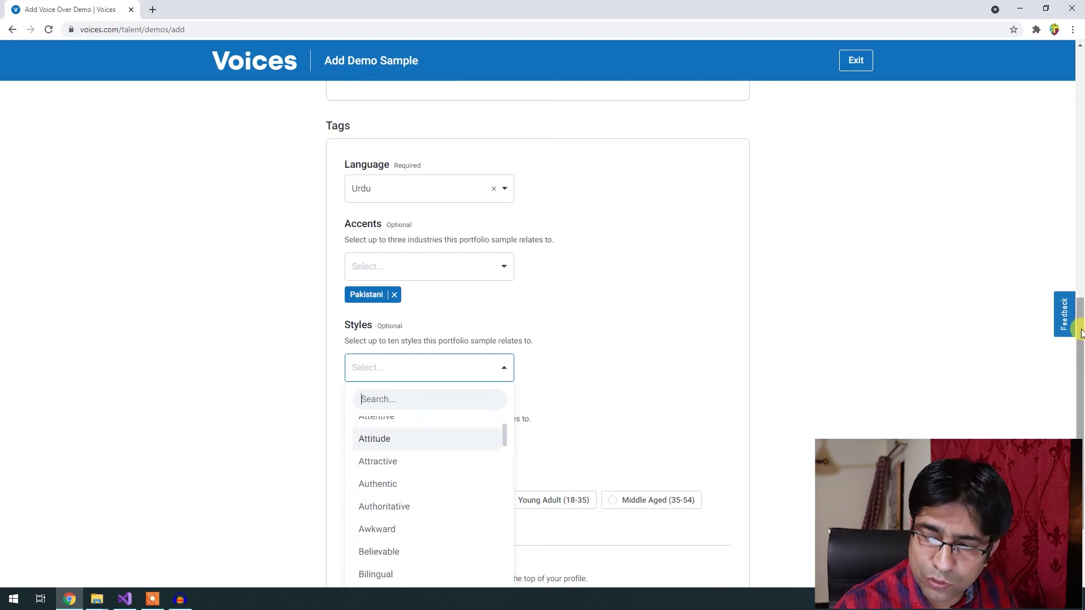
pyautogui.scroll(-1, 1081, 334)
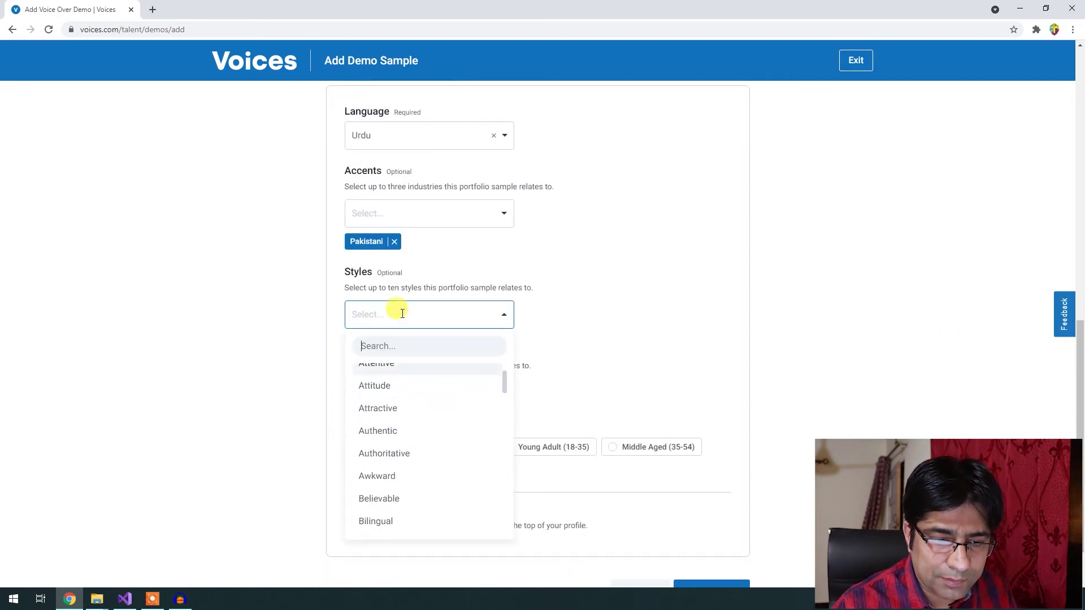
pyautogui.write('info')
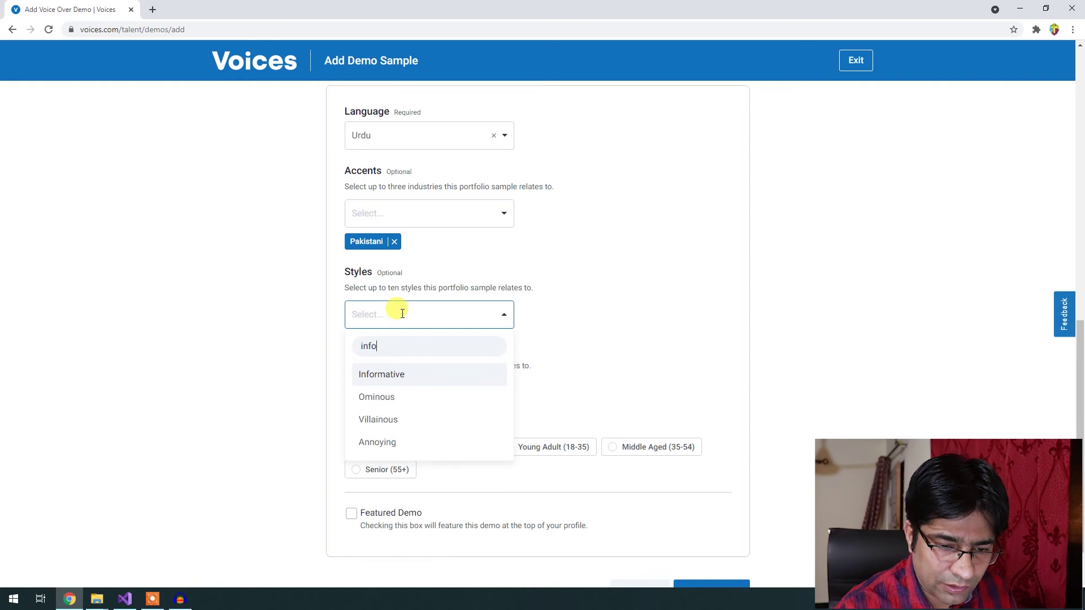
pyautogui.click(387, 374)
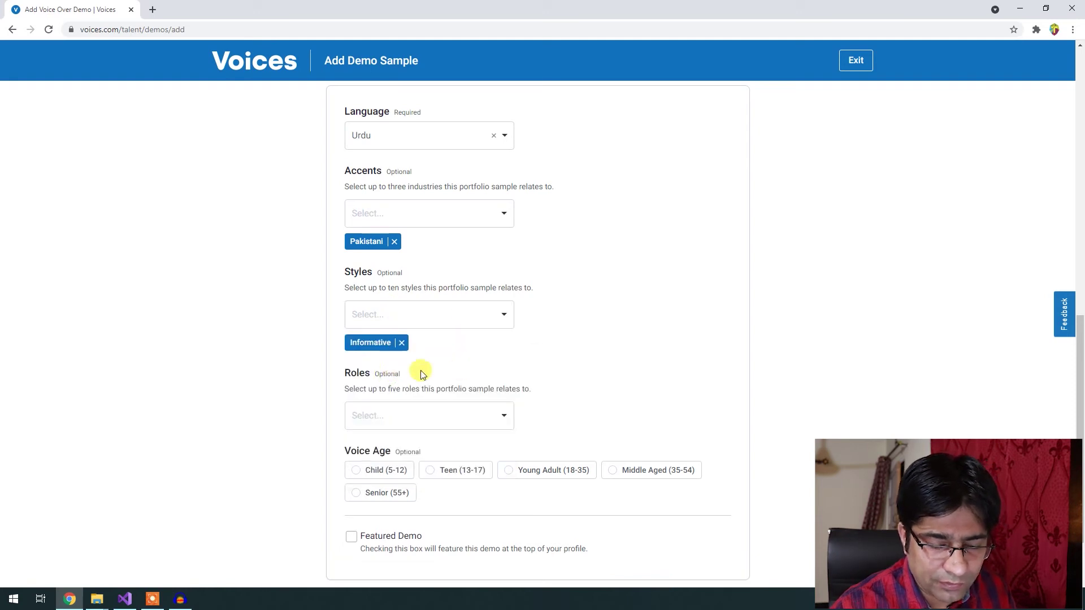
# Add the Educational style tag as well.
pyautogui.click(418, 305)
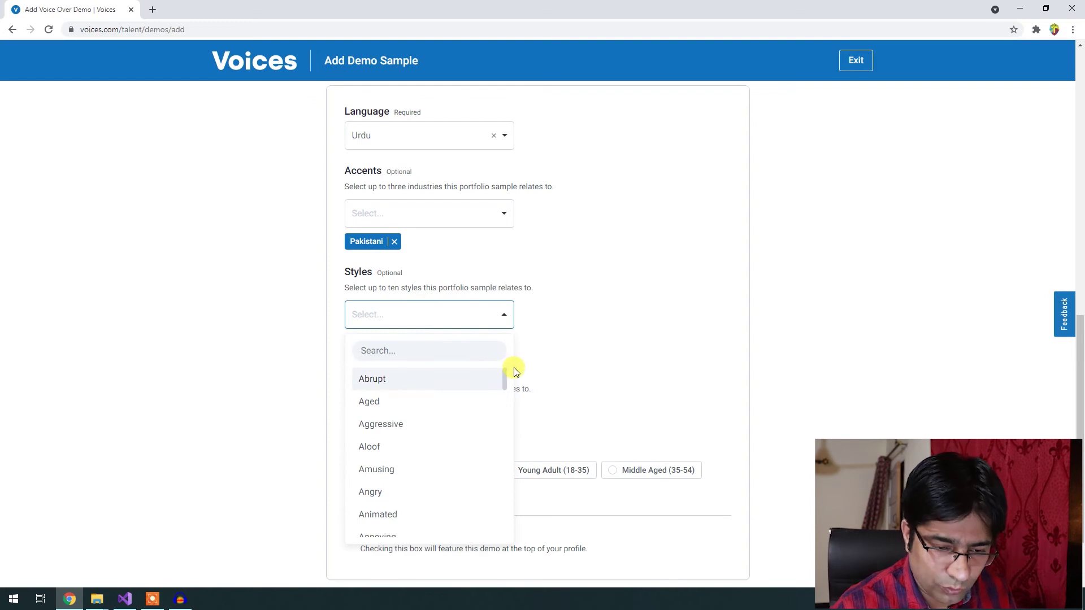
pyautogui.write('e')
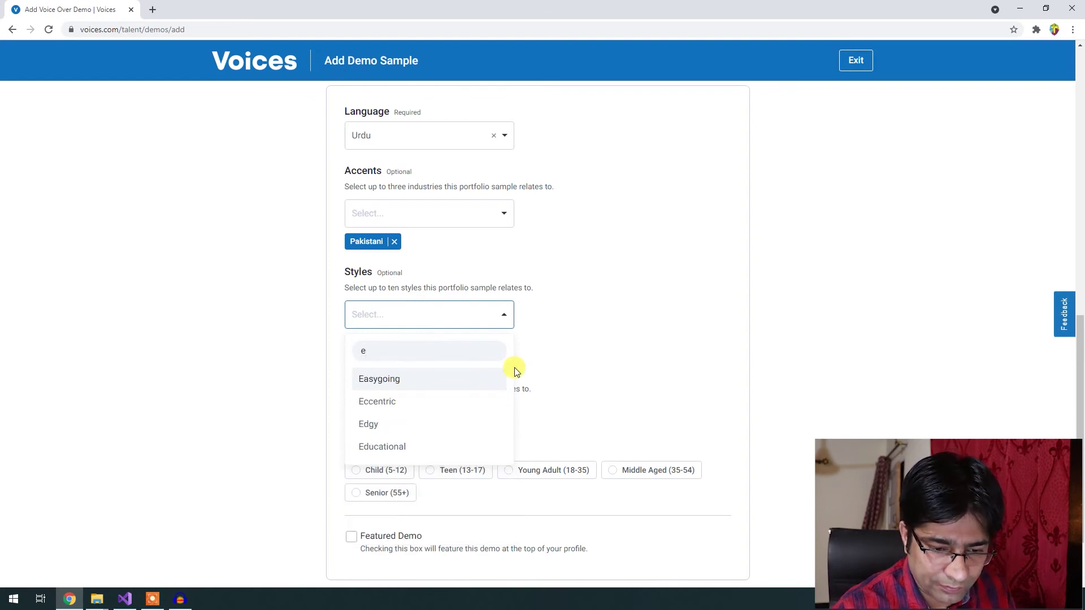
pyautogui.click(390, 446)
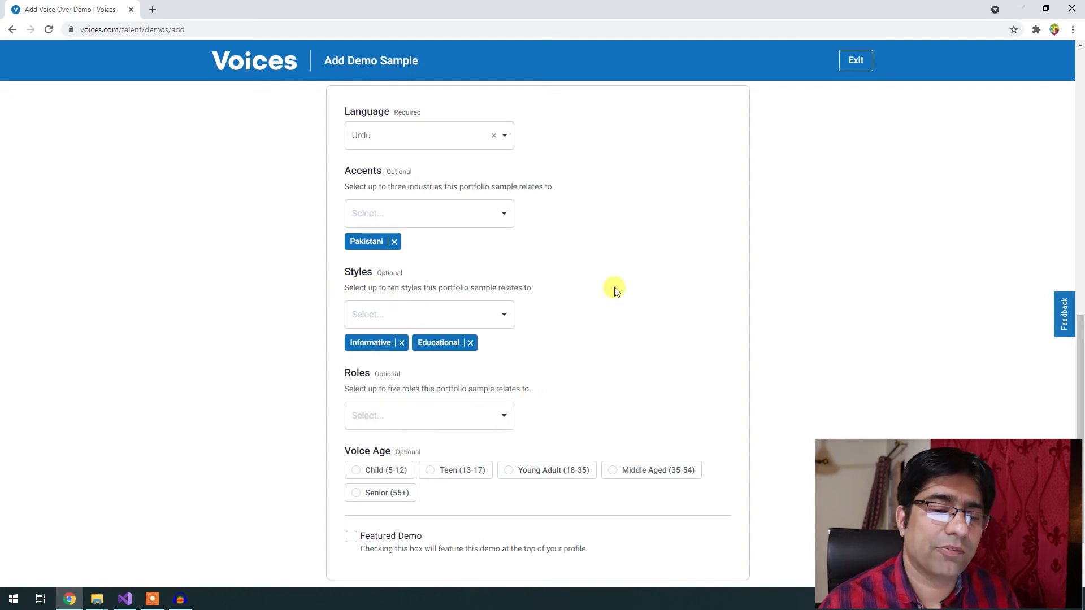
pyautogui.scroll(-2, 608, 290)
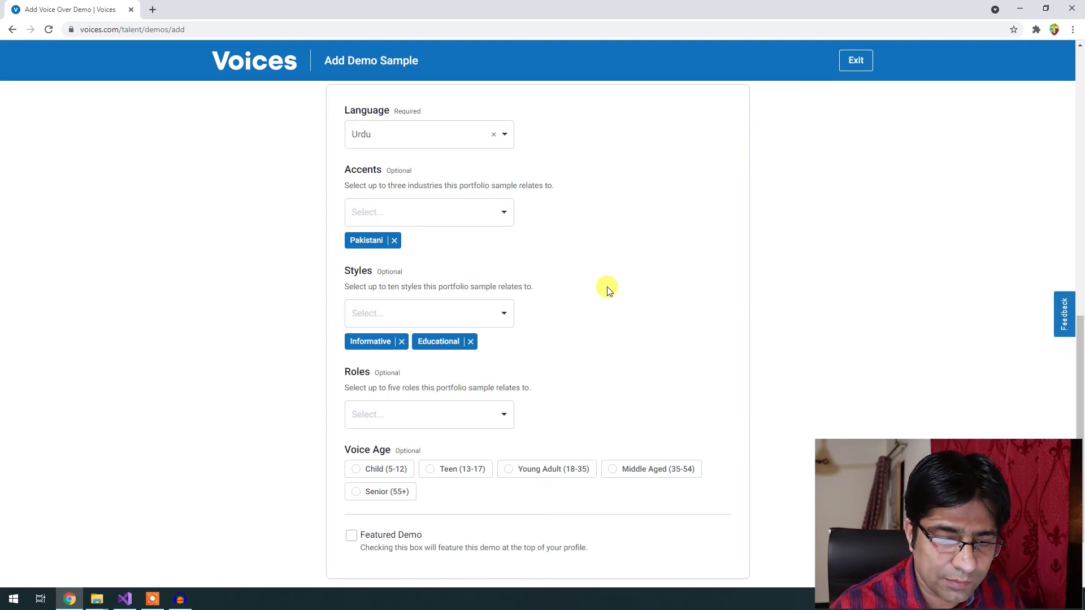
# Give the demo sample the Teacher role.
pyautogui.moveTo(356, 289); pyautogui.dragTo(389, 299)
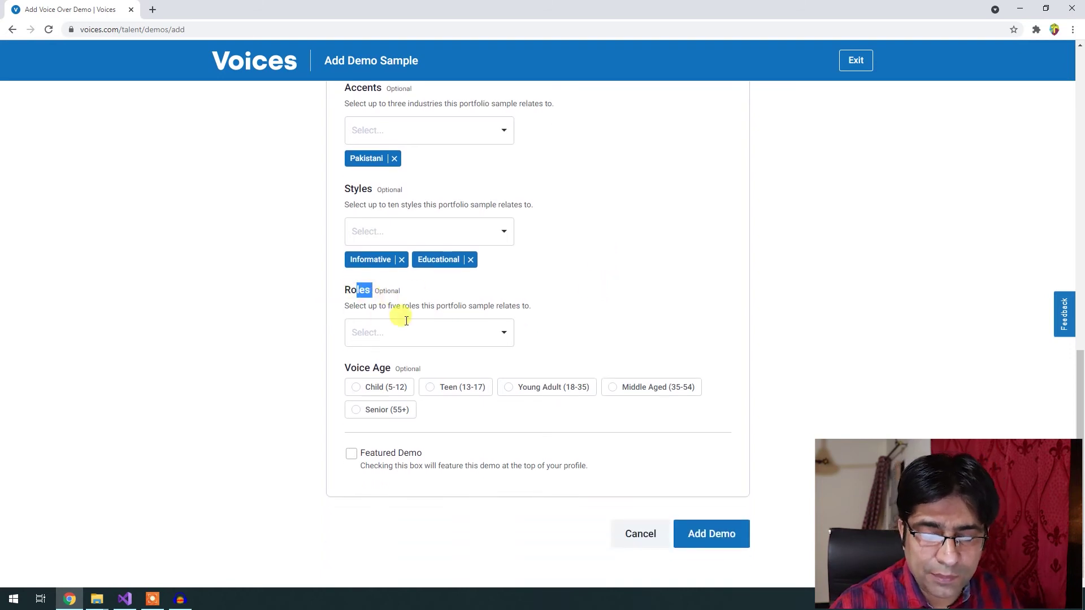
pyautogui.click(423, 333)
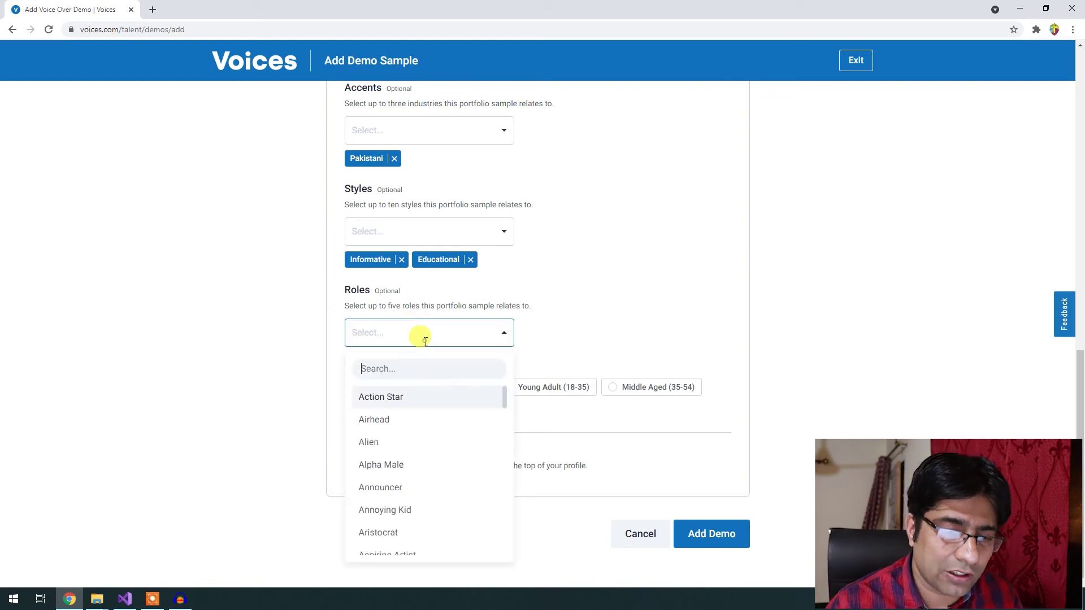
pyautogui.scroll(-1, 447, 473)
pyautogui.scroll(-7, 447, 474)
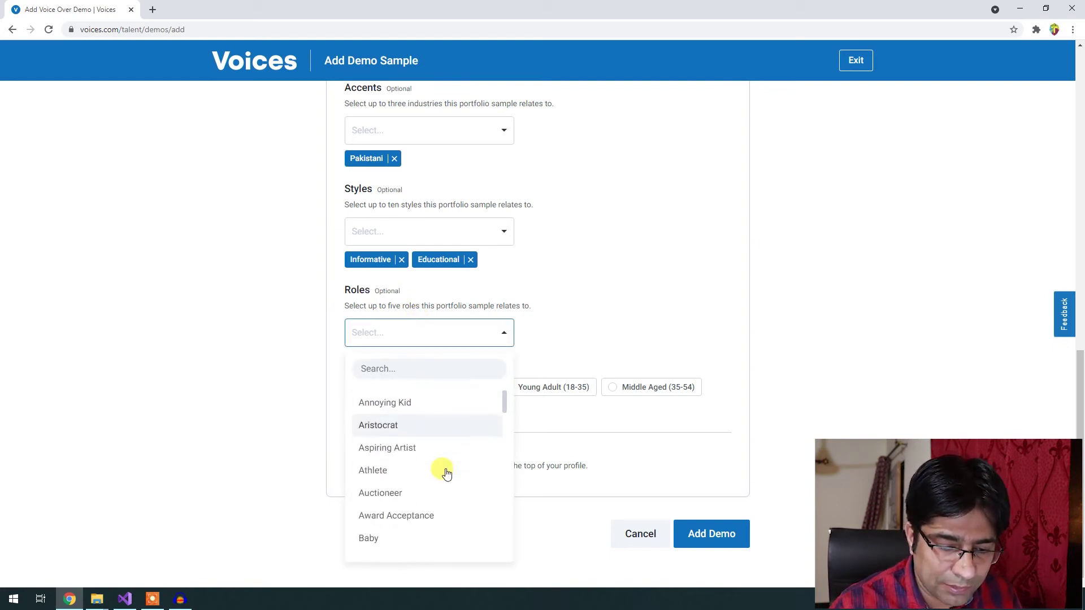
pyautogui.scroll(-7, 447, 474)
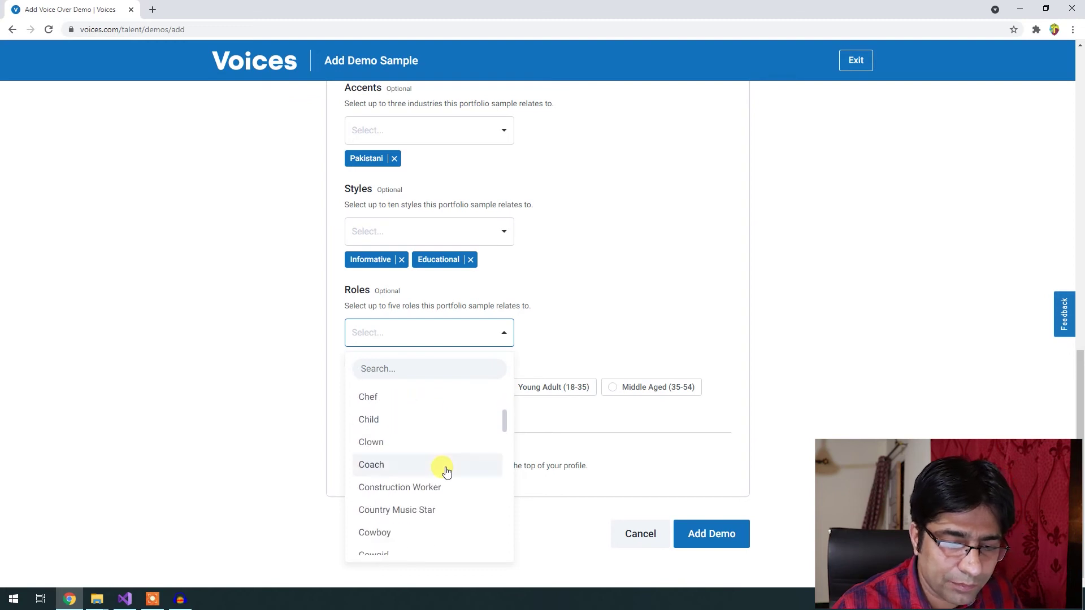
pyautogui.scroll(-4, 446, 473)
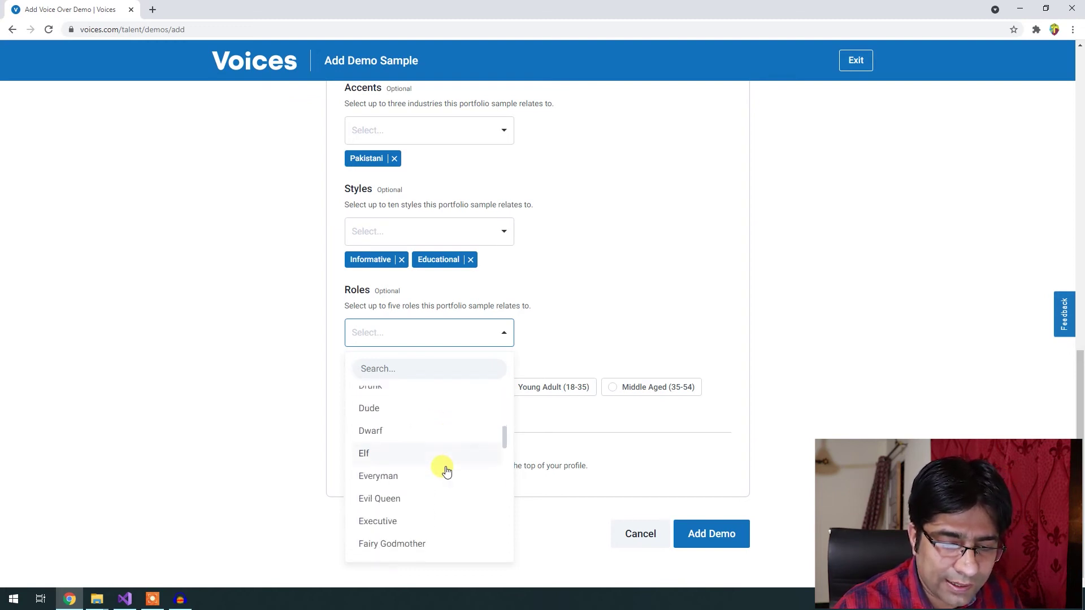
pyautogui.scroll(-3, 403, 452)
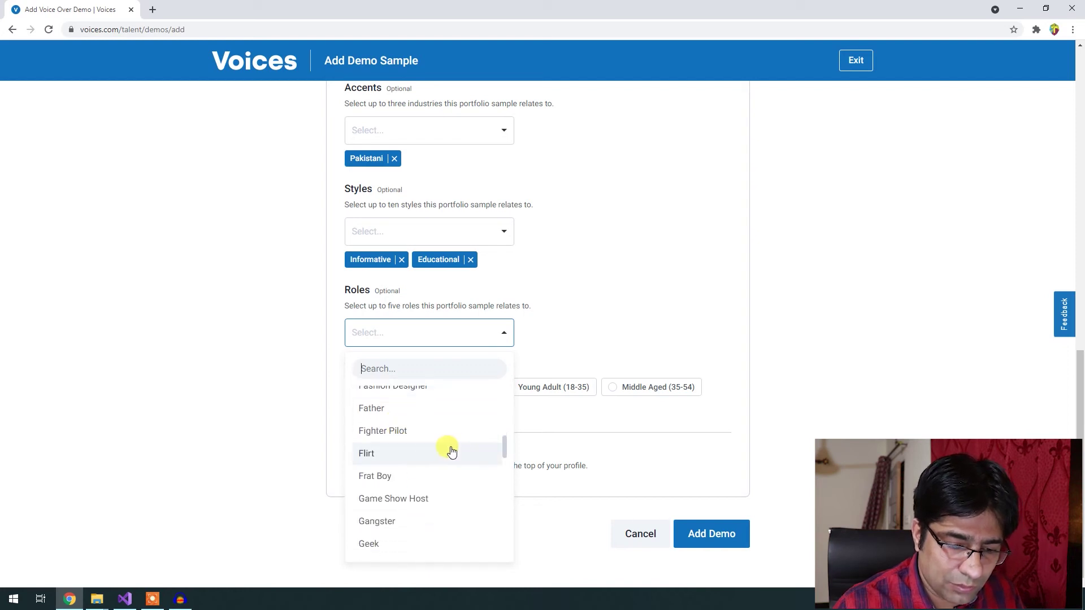
pyautogui.scroll(-1, 428, 452)
pyautogui.scroll(-3, 428, 452)
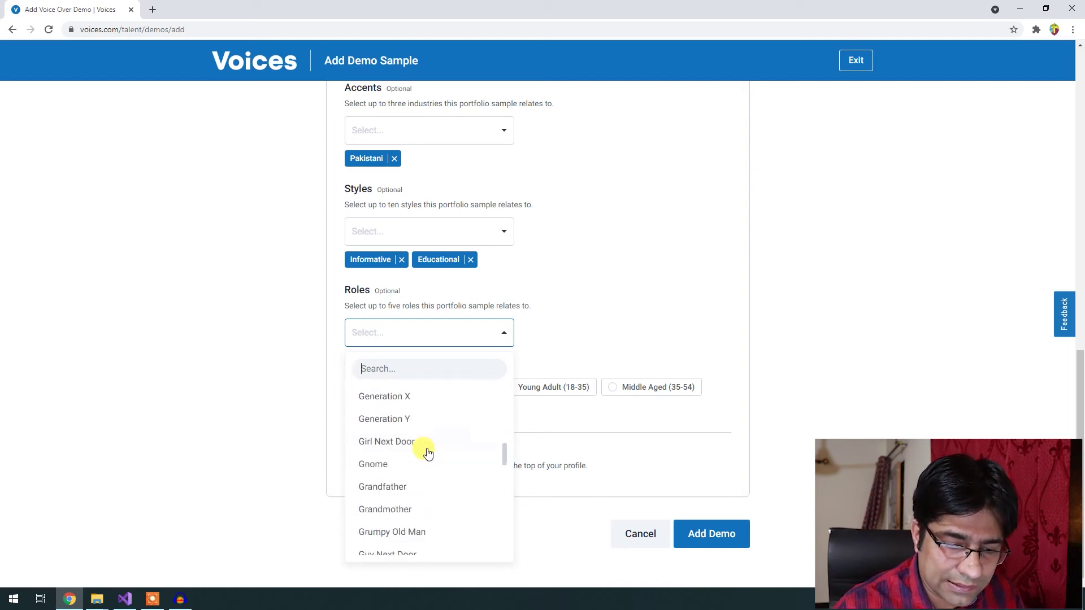
pyautogui.scroll(-2, 428, 452)
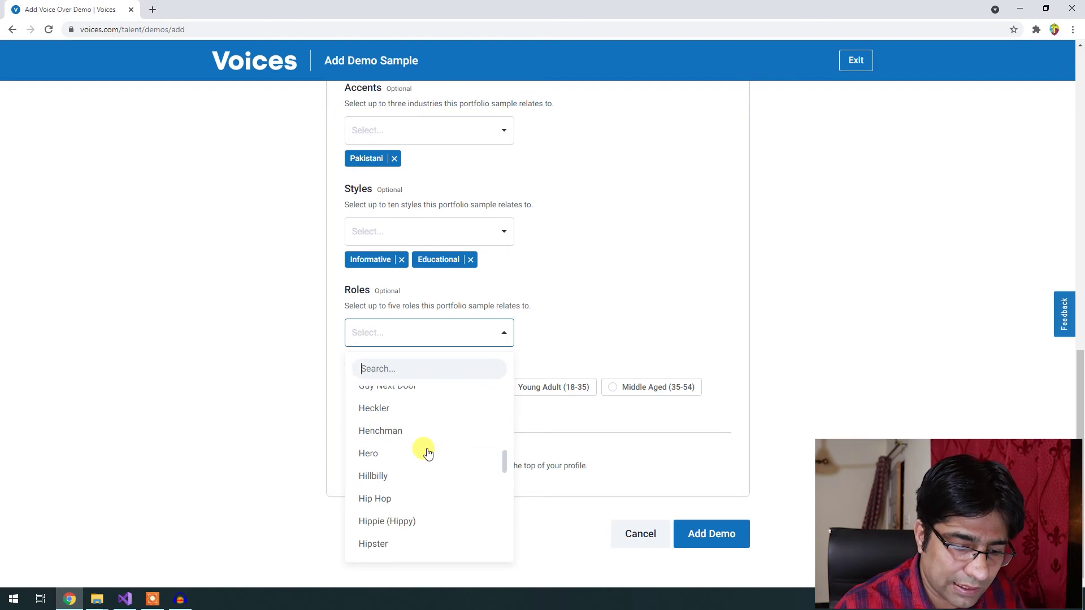
pyautogui.scroll(-1, 428, 452)
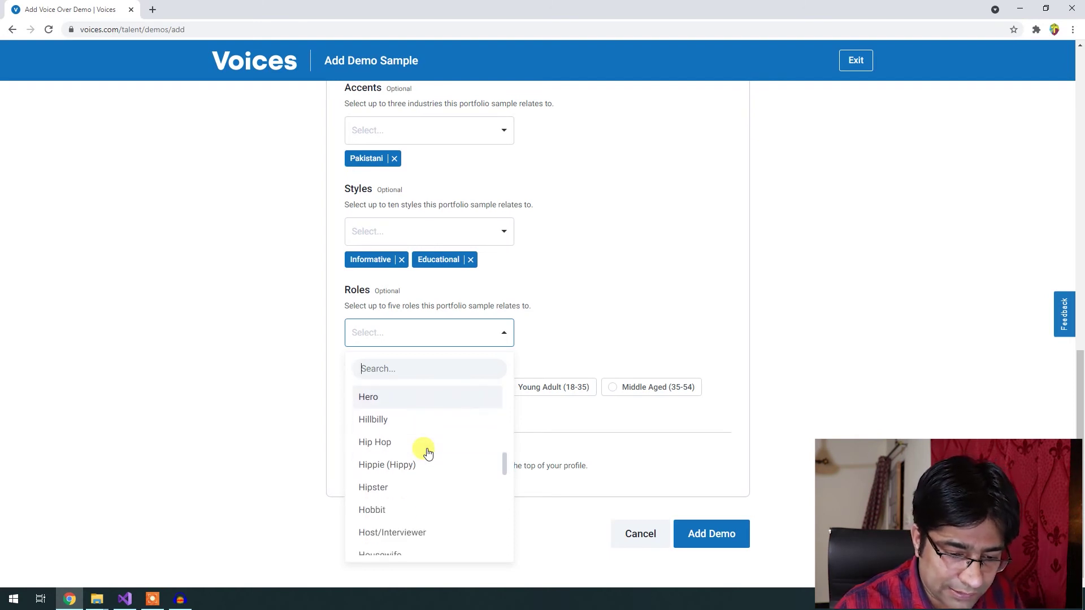
pyautogui.write('tea')
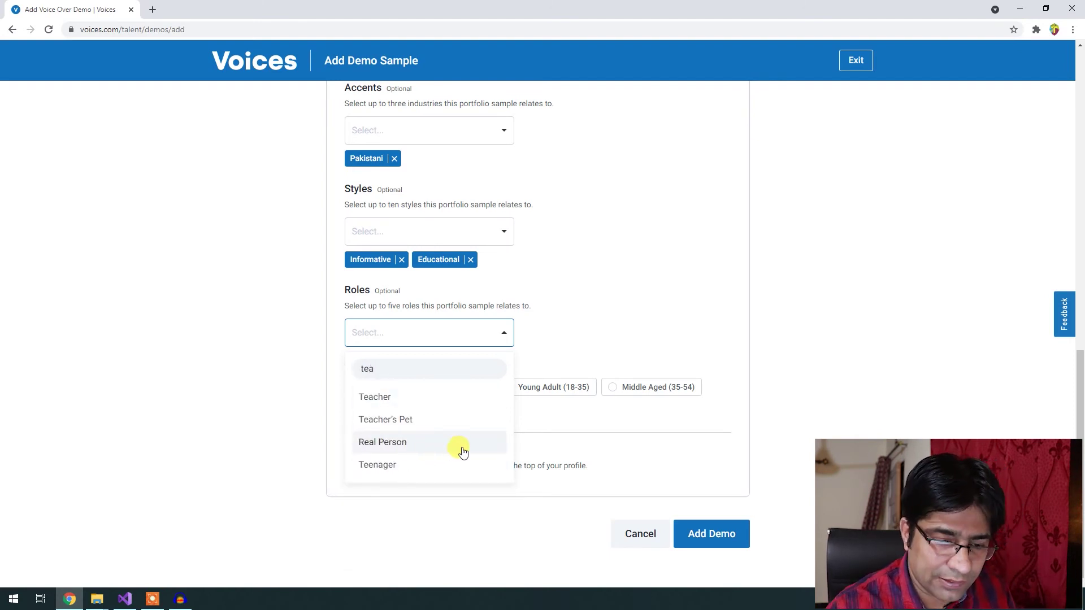
pyautogui.click(394, 402)
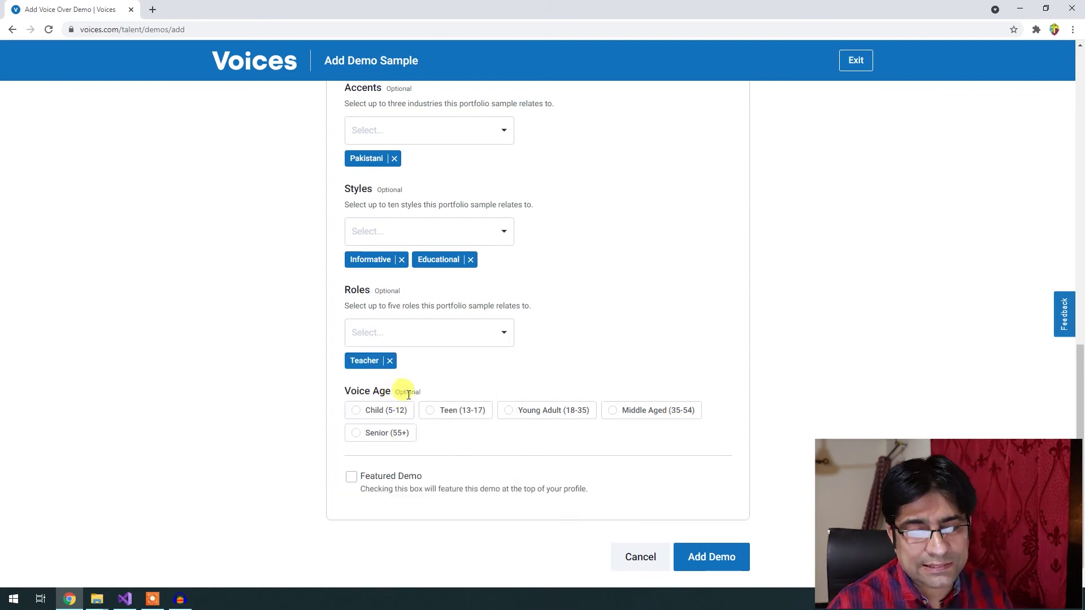
# Set the voice age to Young Adult (18-35) and submit the demo.
pyautogui.click(557, 411)
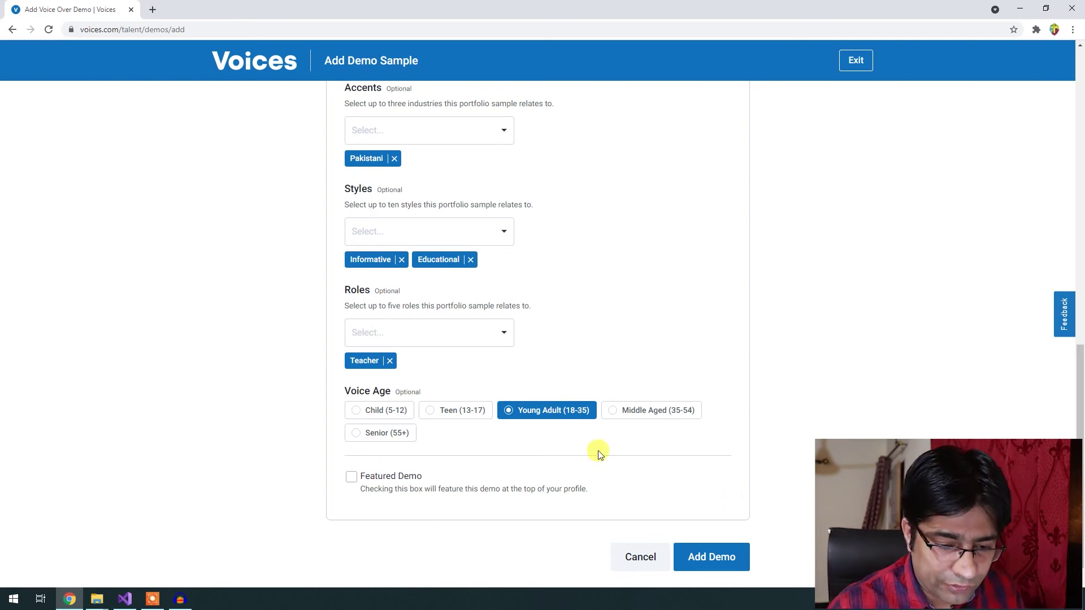
pyautogui.scroll(-1, 768, 486)
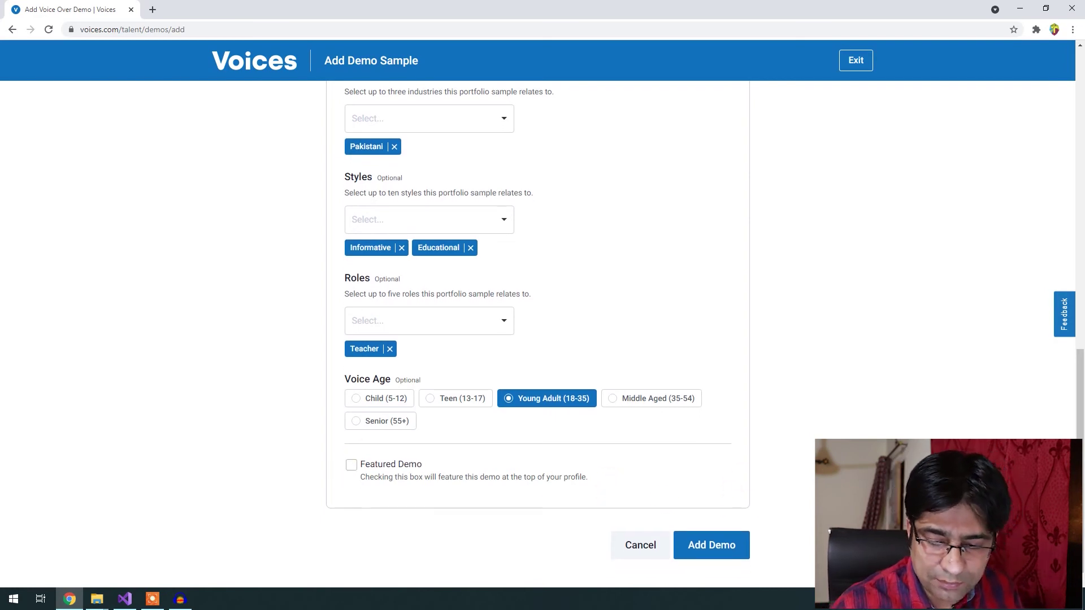
pyautogui.click(729, 538)
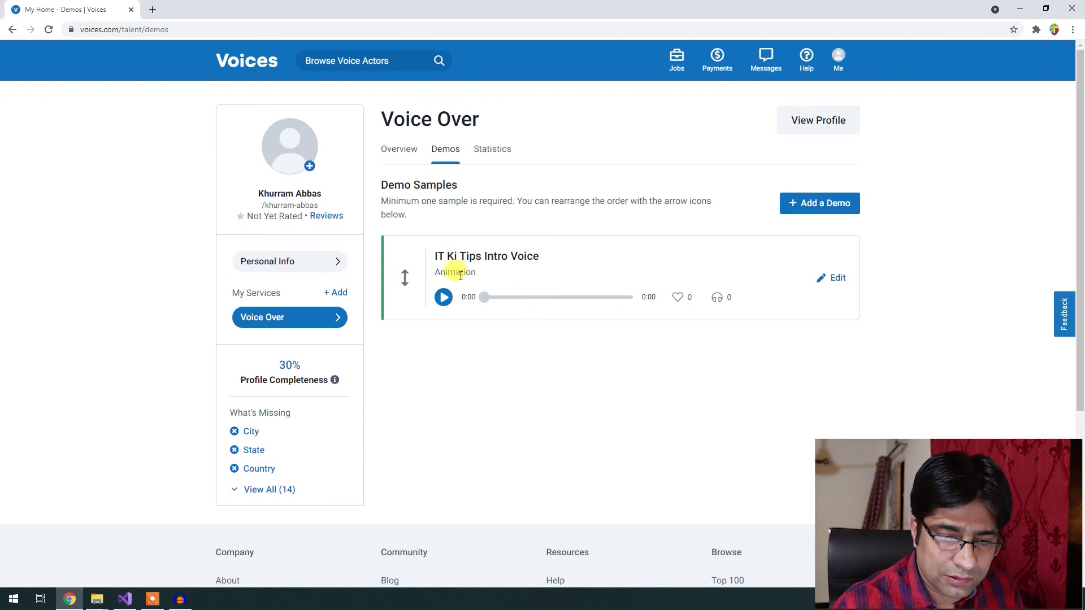
# Play the IT Ki Tips Intro Voice demo and bring up the Me account menu.
pyautogui.click(444, 297)
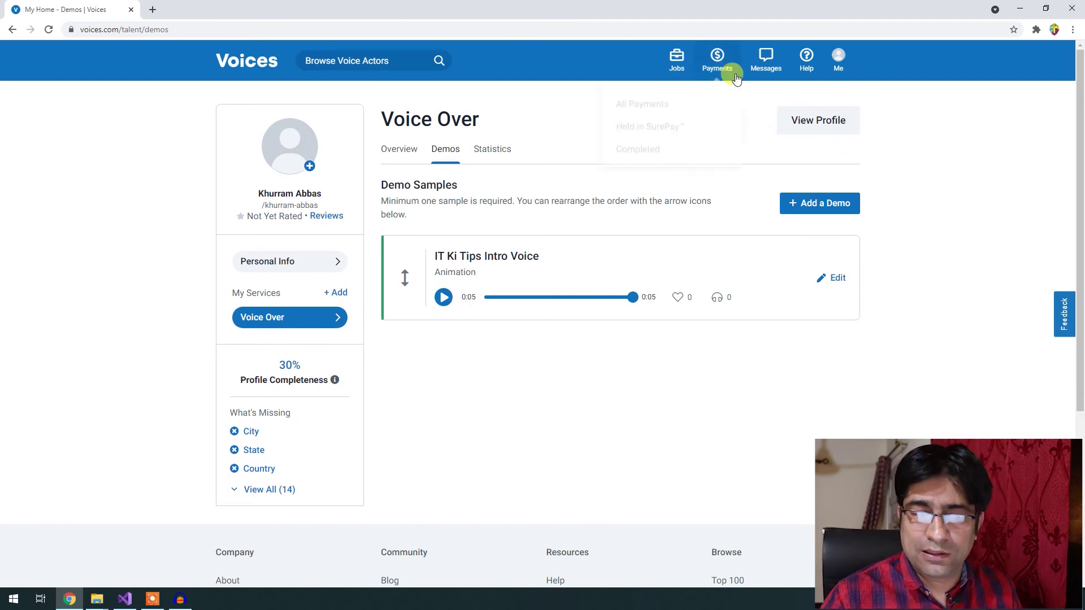
pyautogui.moveTo(845, 66)
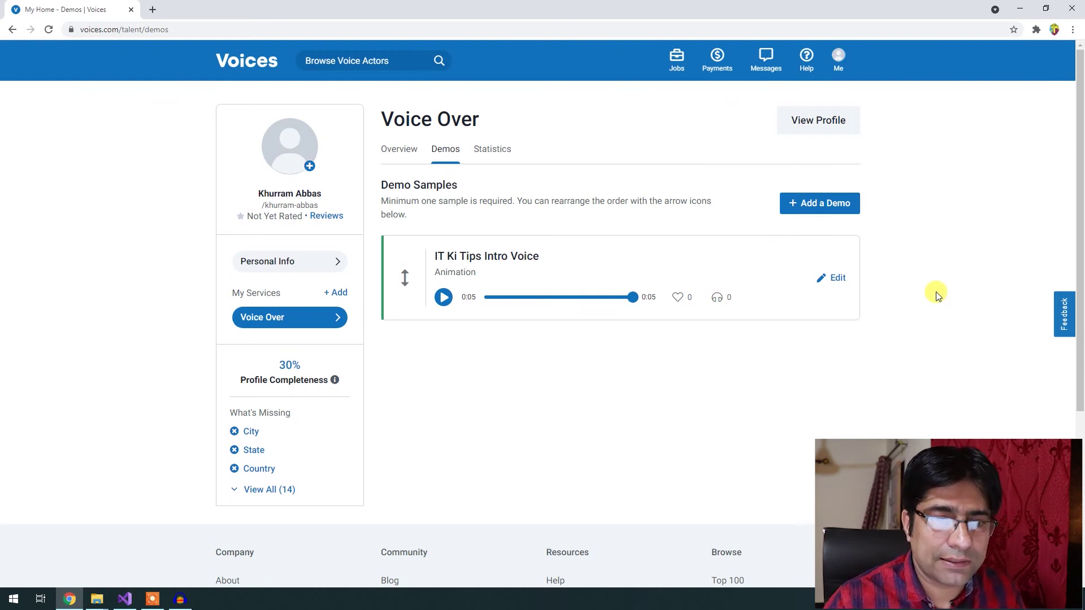
pyautogui.moveTo(808, 101)
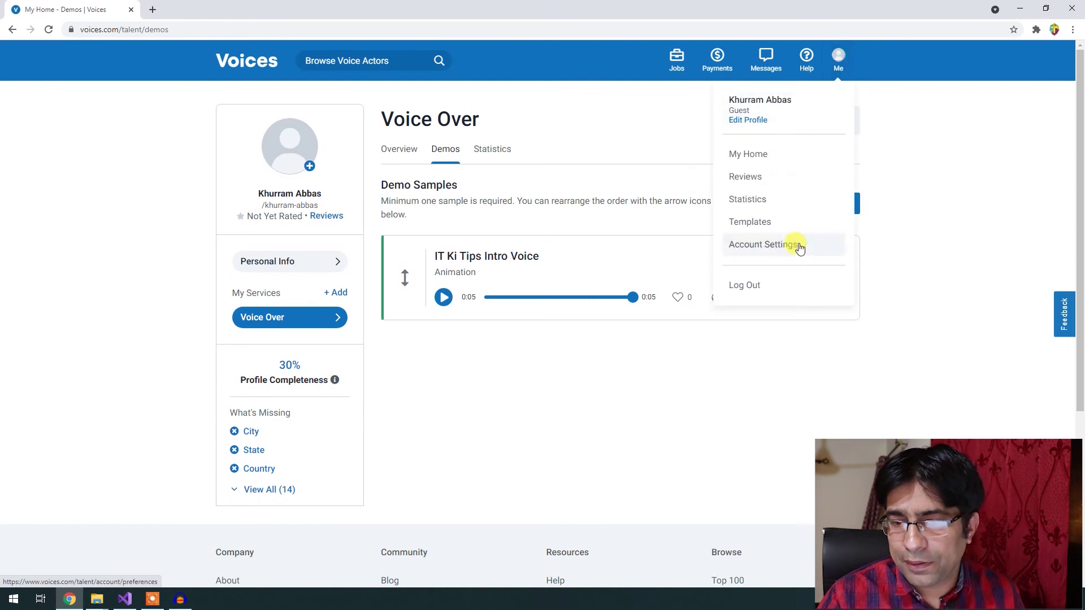
# Go to Account Settings and show the SurePay payment settings.
pyautogui.click(782, 251)
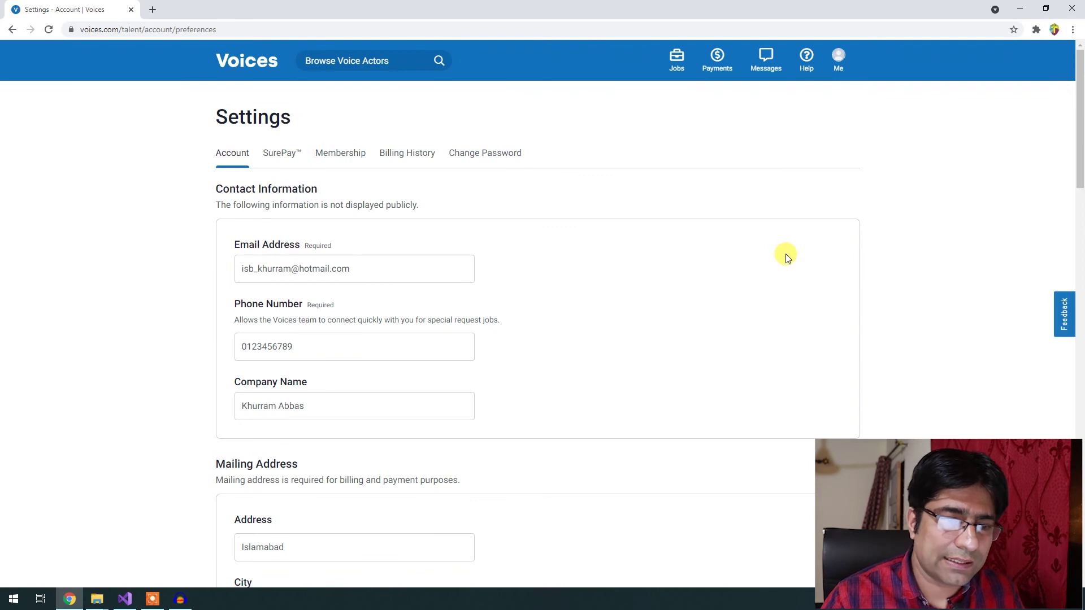
pyautogui.click(280, 153)
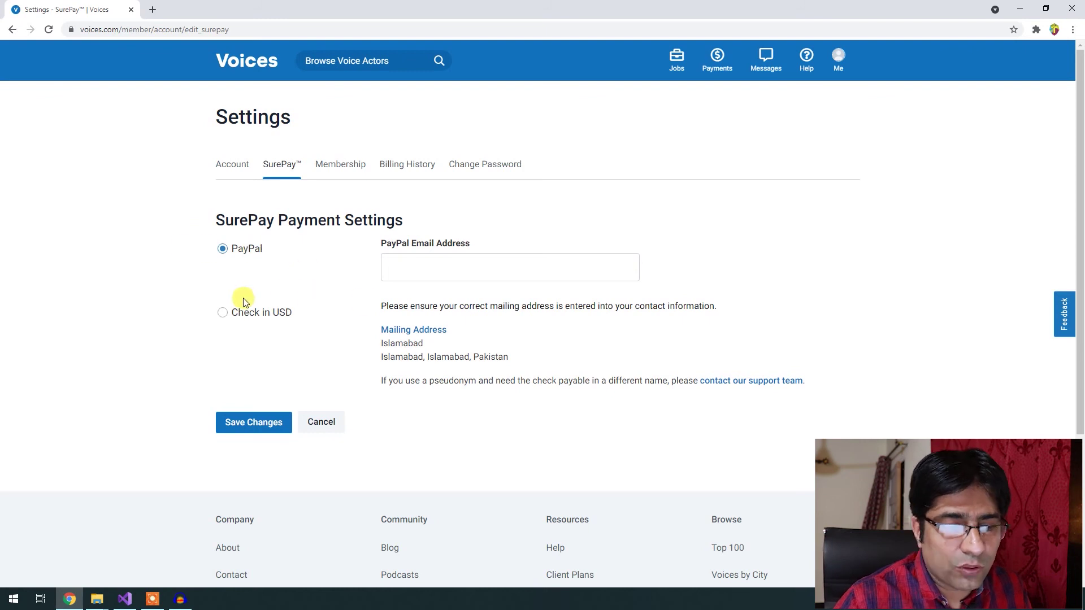
# Switch the SurePay payout method to Check in USD and save it.
pyautogui.click(264, 321)
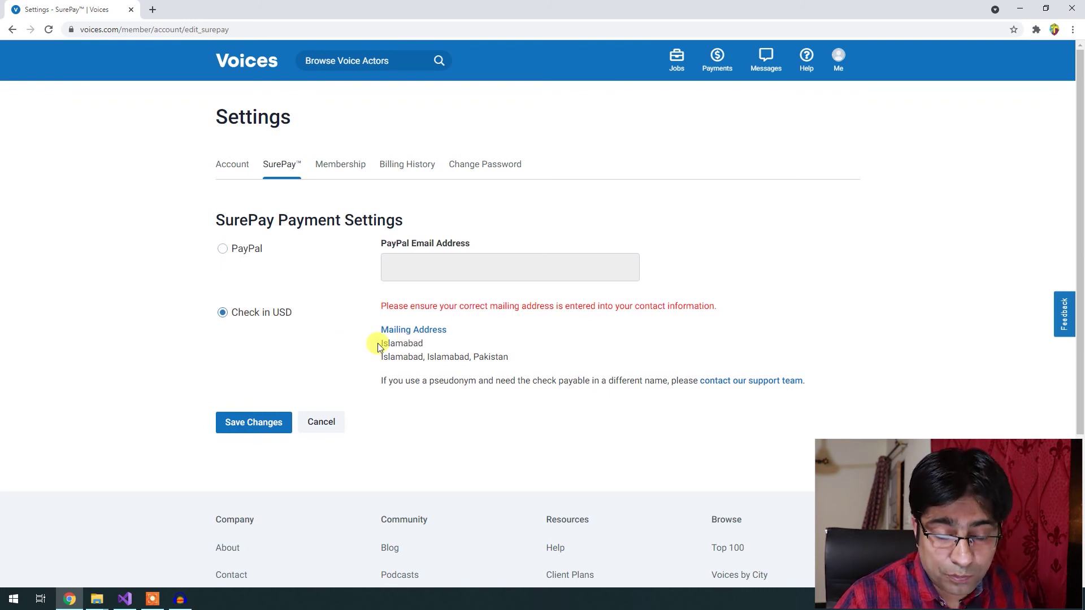
pyautogui.moveTo(380, 341); pyautogui.dragTo(580, 360)
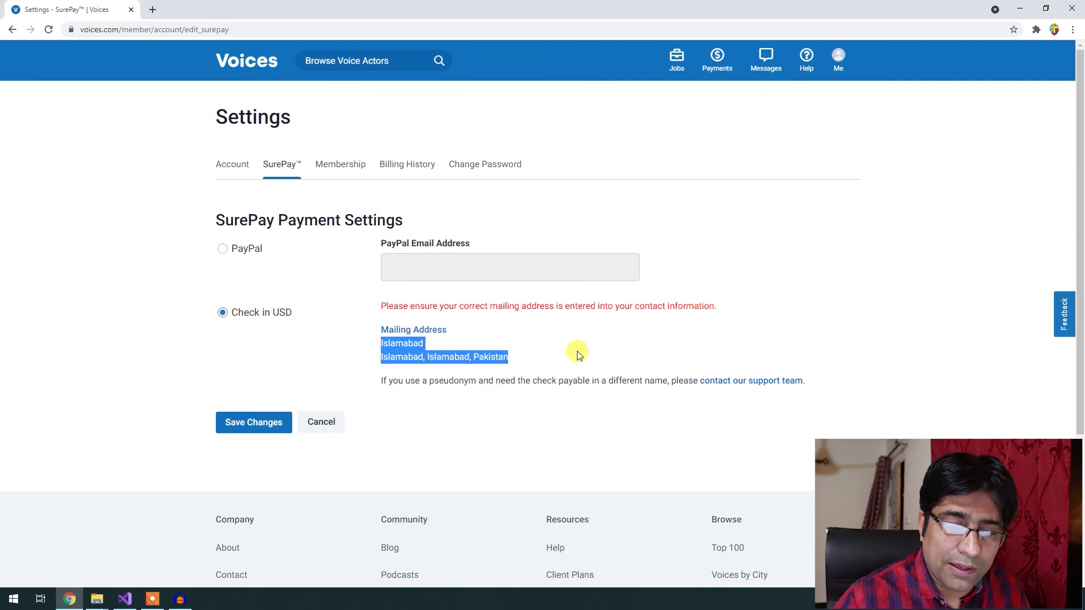
pyautogui.click(266, 431)
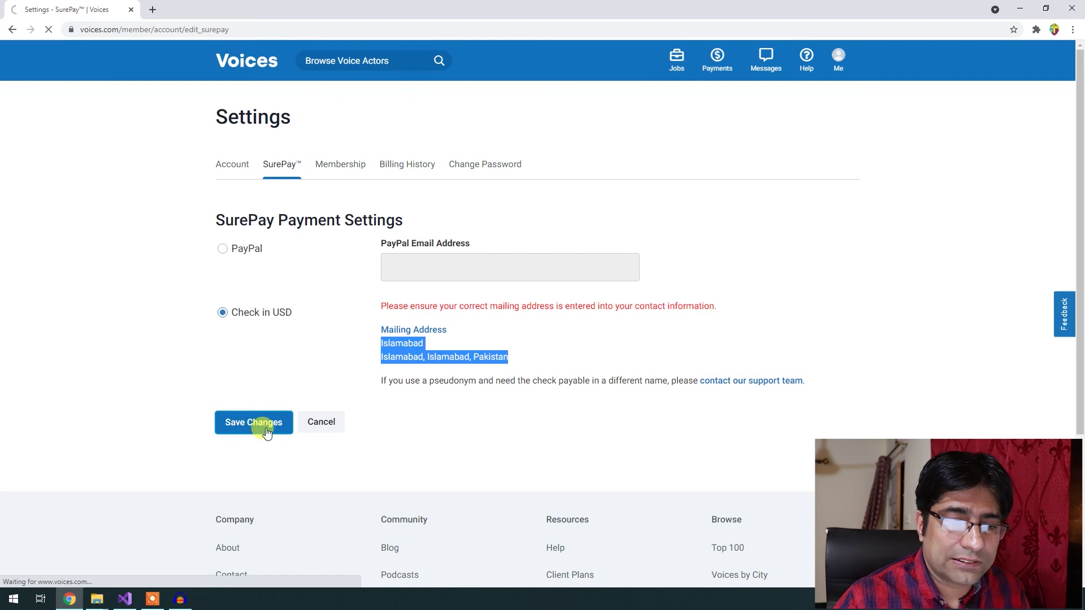